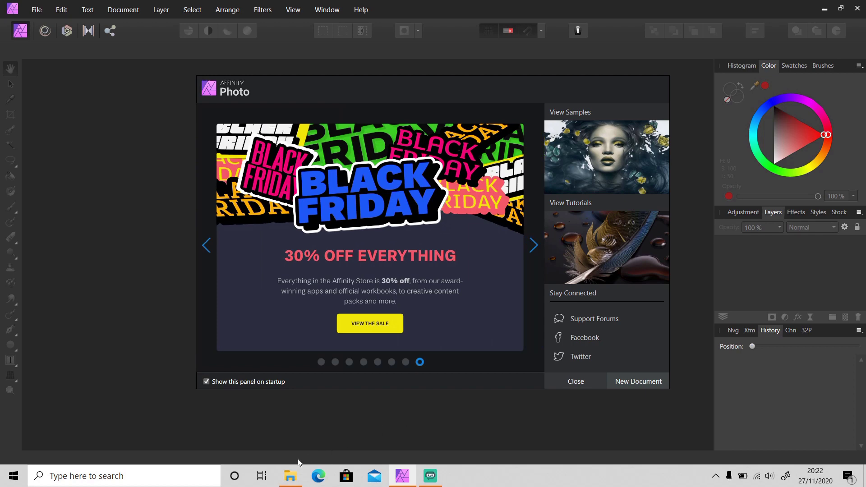
Step: Open the curly-haired woman's portrait JPG from Downloads in the Windows Photos viewer
click(290, 475)
click(287, 246)
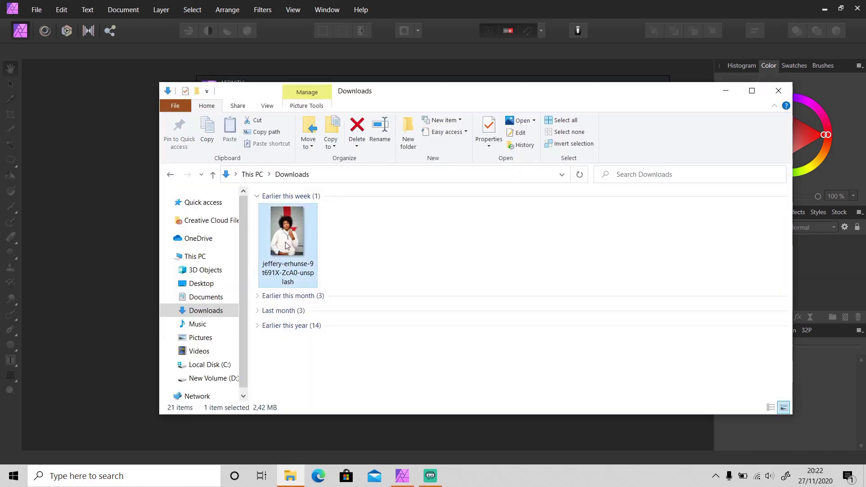
double_click(285, 245)
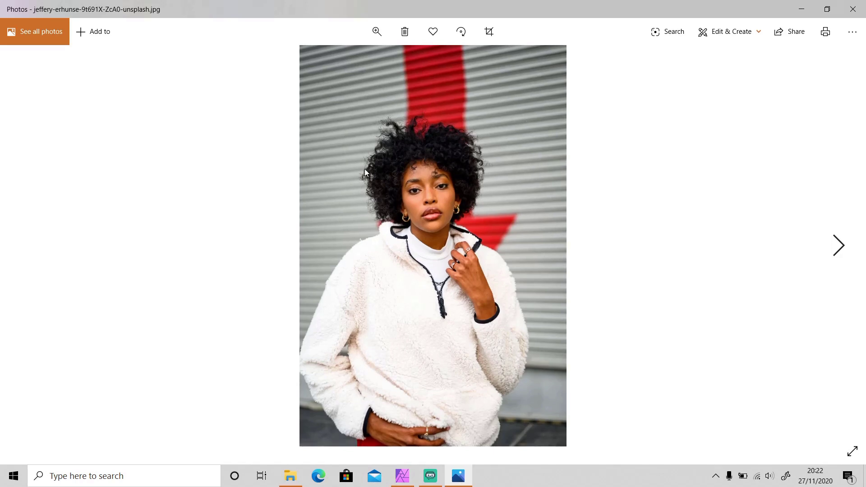
scroll(365, 169, up, 2)
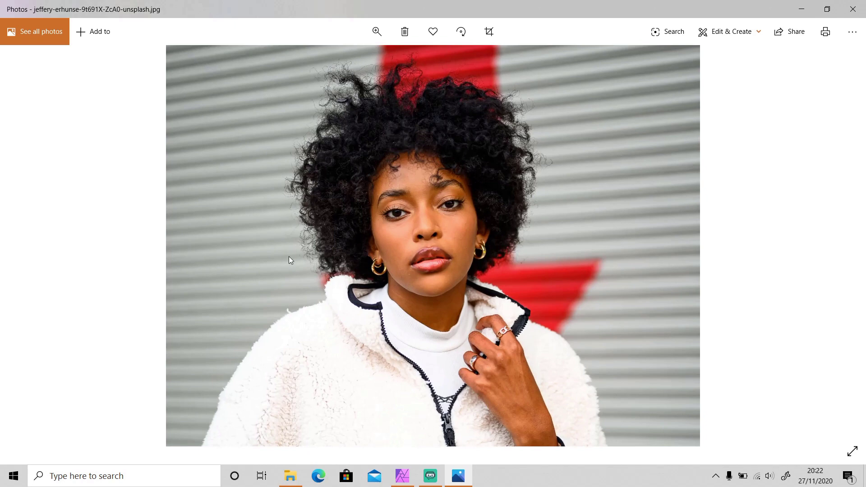
scroll(301, 255, up, 1)
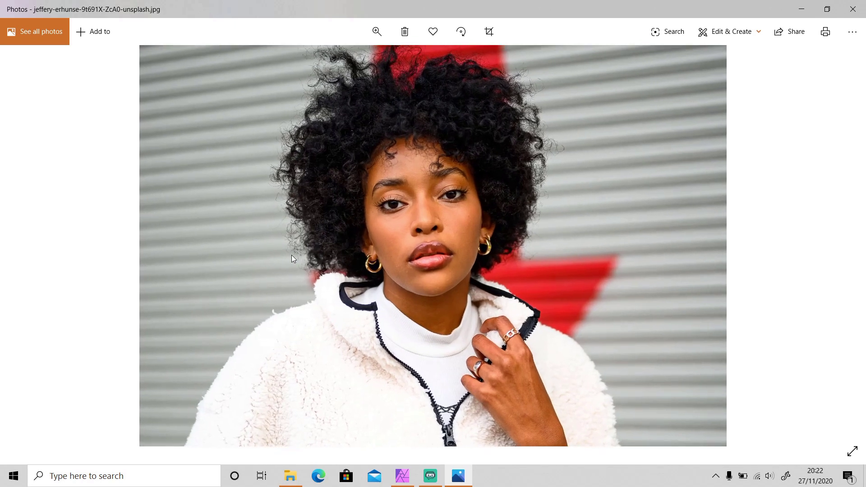
scroll(248, 220, up, 4)
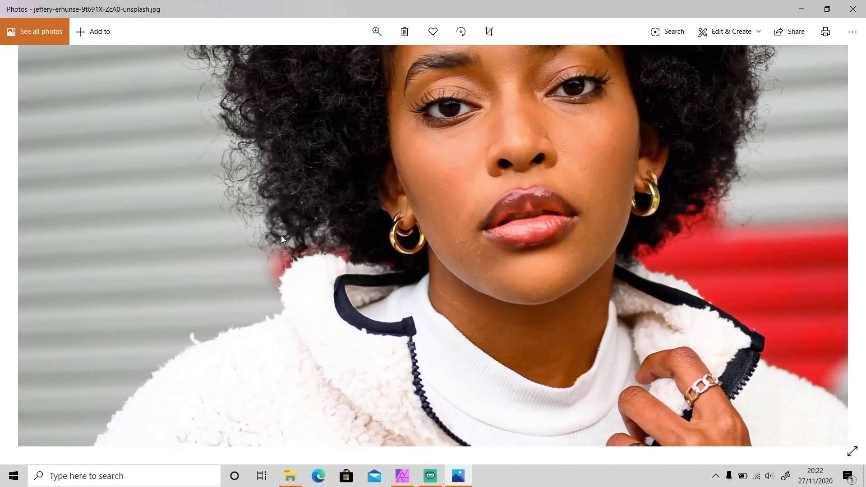
drag(282, 236, 303, 292)
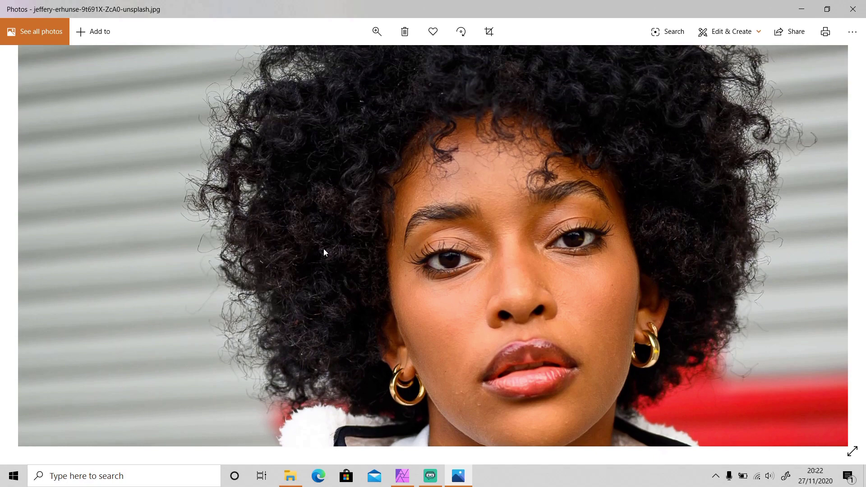
double_click(324, 249)
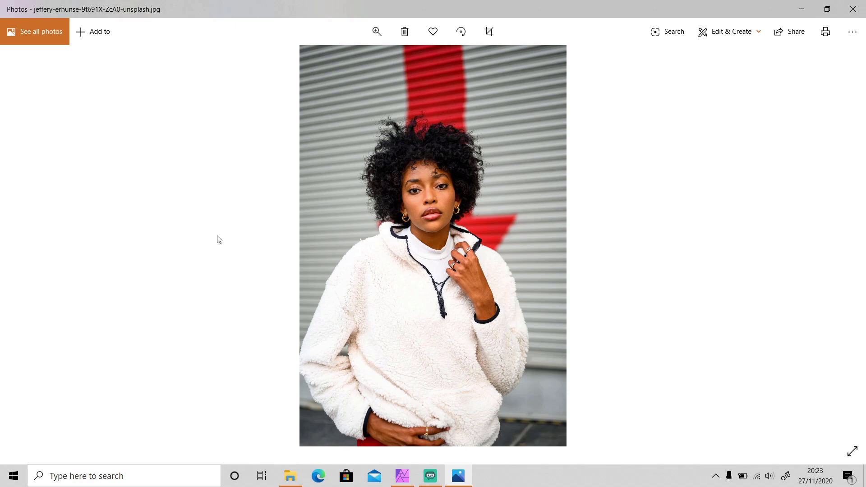
Step: Drag the portrait JPG from Downloads into Affinity Photo and zoom in on it
click(401, 476)
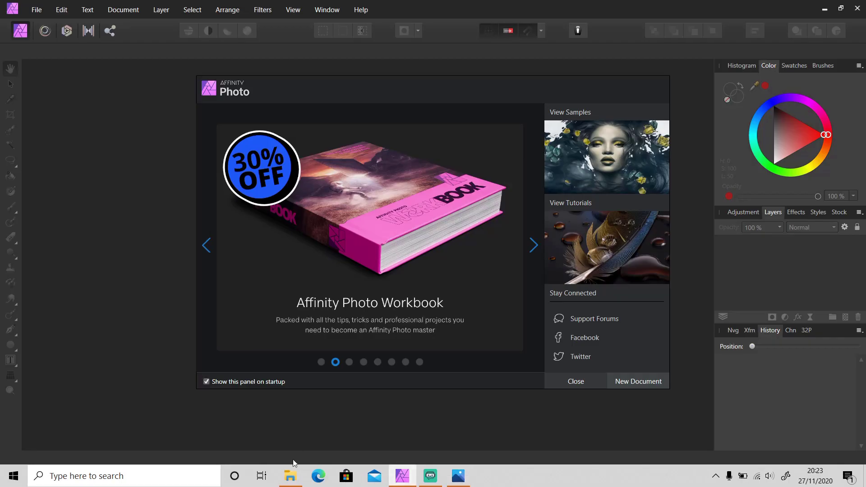
click(290, 474)
drag(293, 247, 806, 409)
click(621, 11)
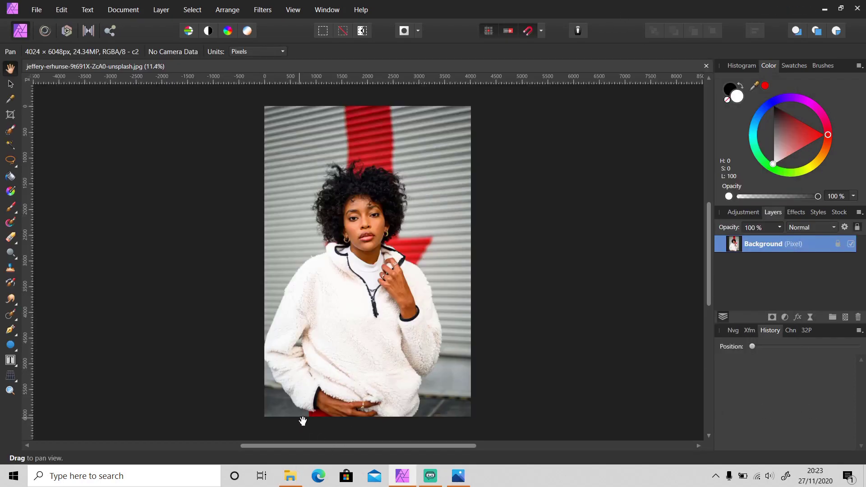
scroll(300, 420, up, 8)
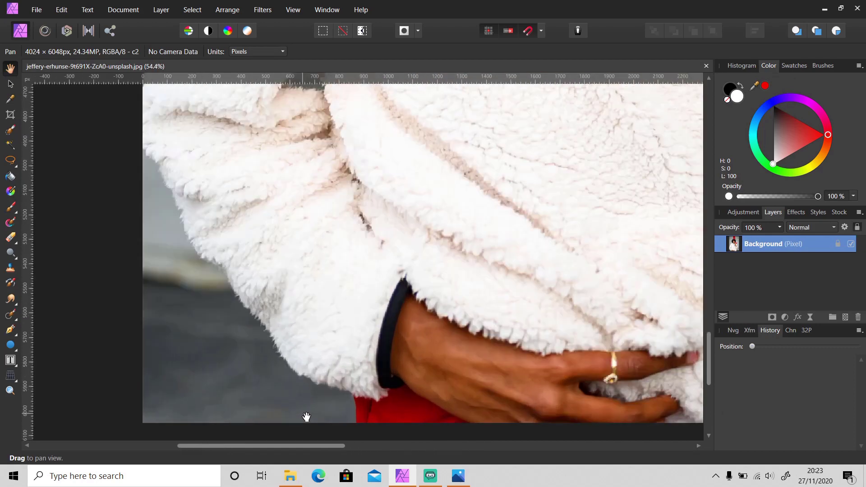
Step: With the Freehand Selection tool in Polygonal mode, trace points along the fleece's lower hem
click(11, 160)
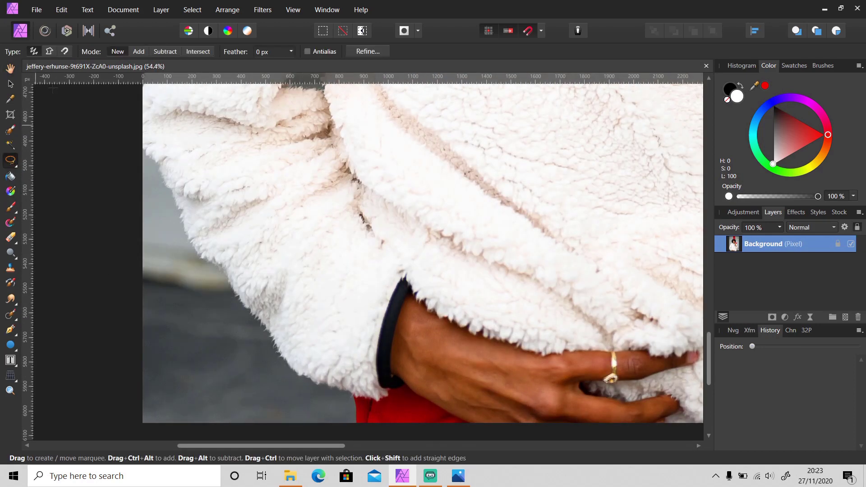
click(50, 52)
scroll(343, 333, up, 5)
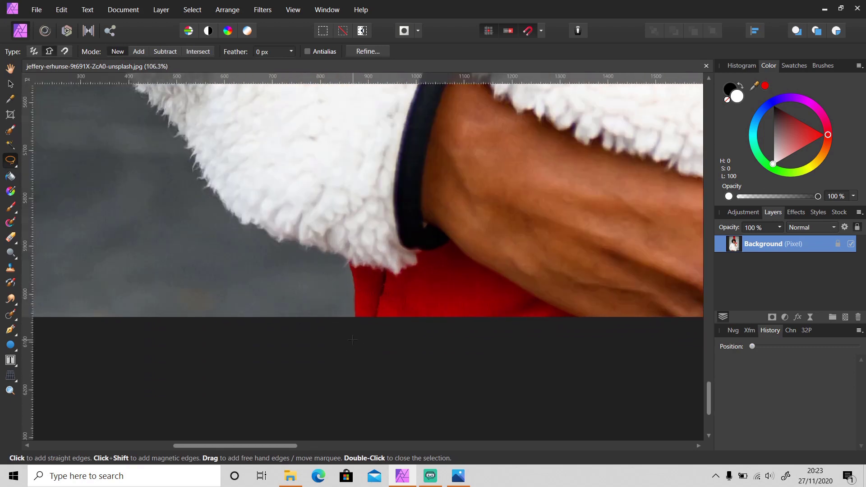
click(353, 340)
click(354, 299)
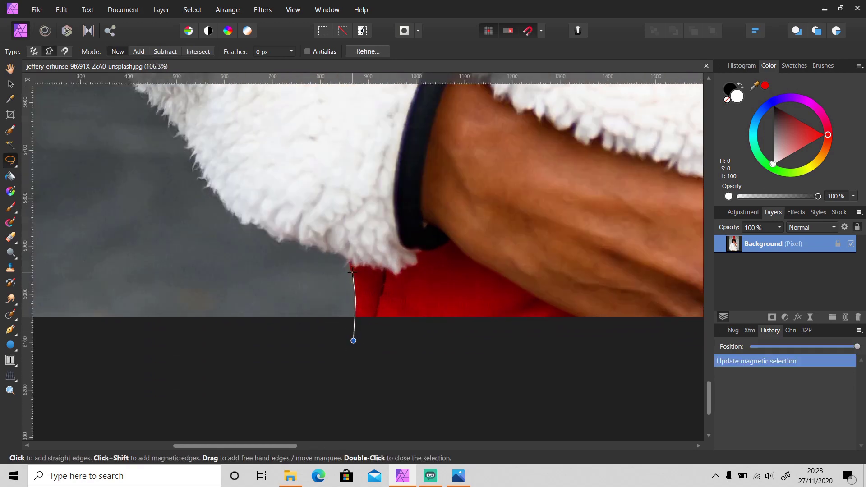
click(350, 271)
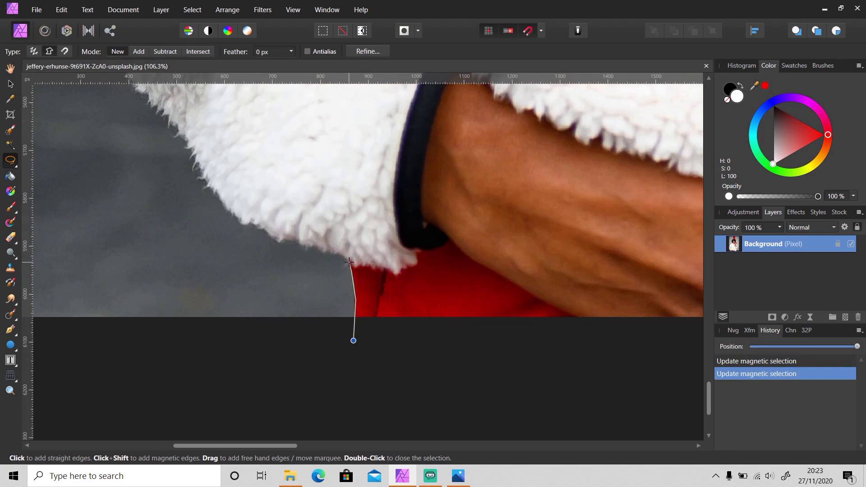
click(349, 262)
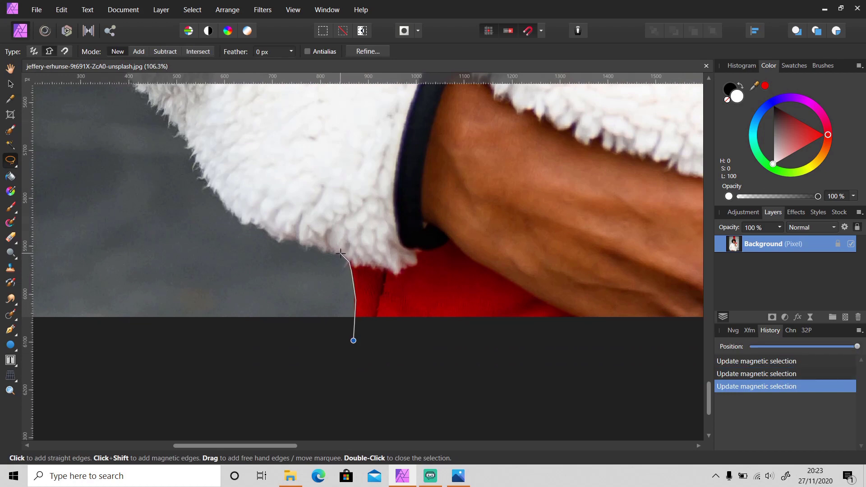
click(340, 253)
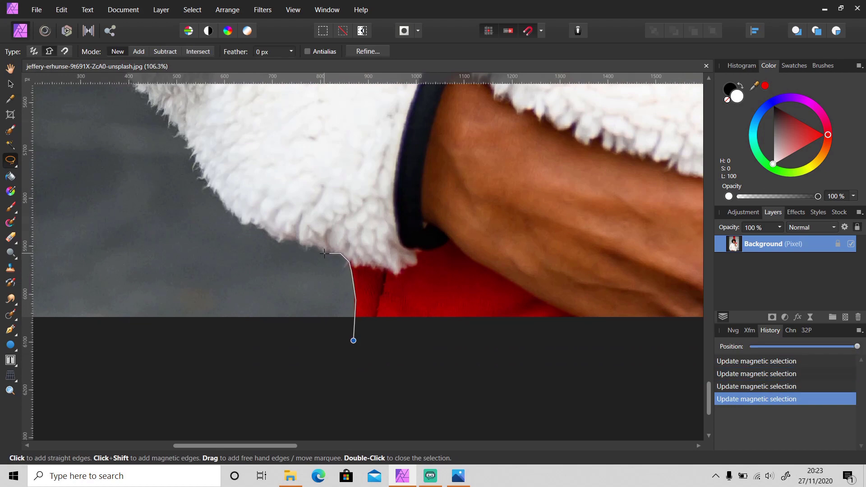
click(324, 253)
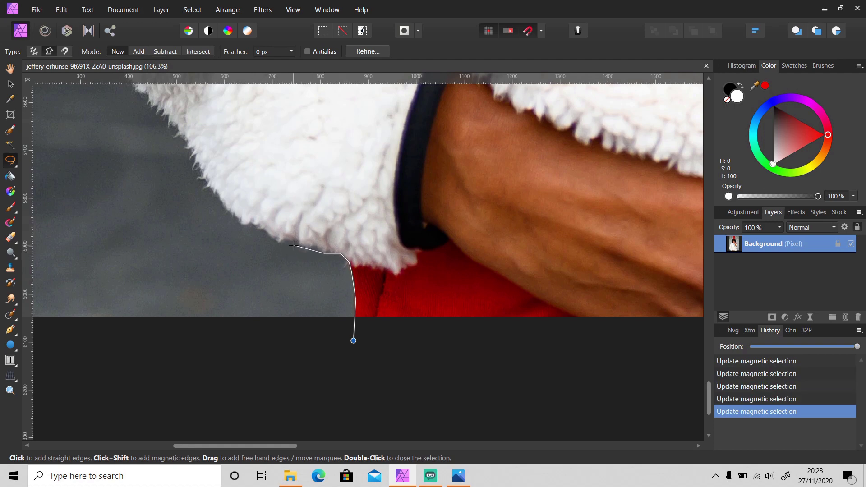
click(293, 246)
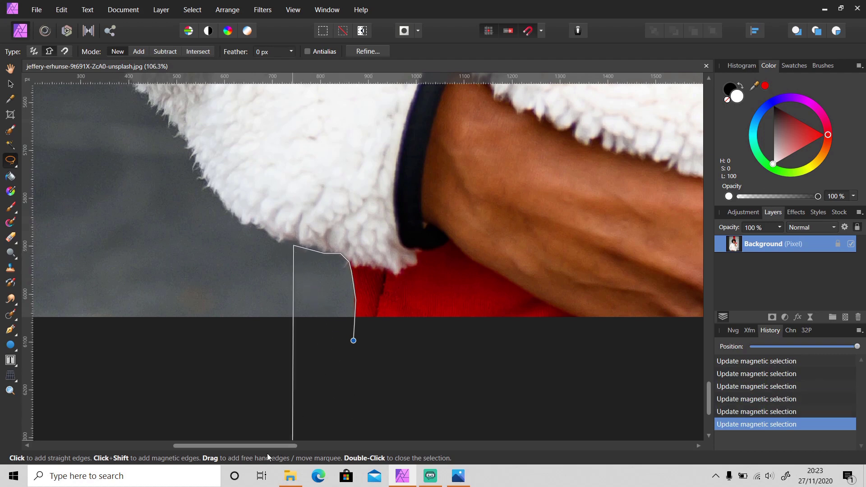
Step: Continue the outline up the fleece's left fur edge
drag(270, 446, 244, 447)
scroll(342, 307, up, 3)
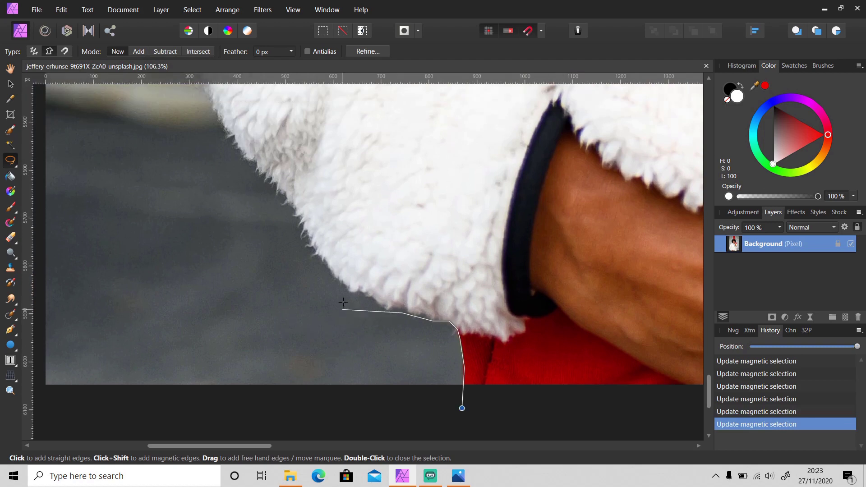
click(379, 311)
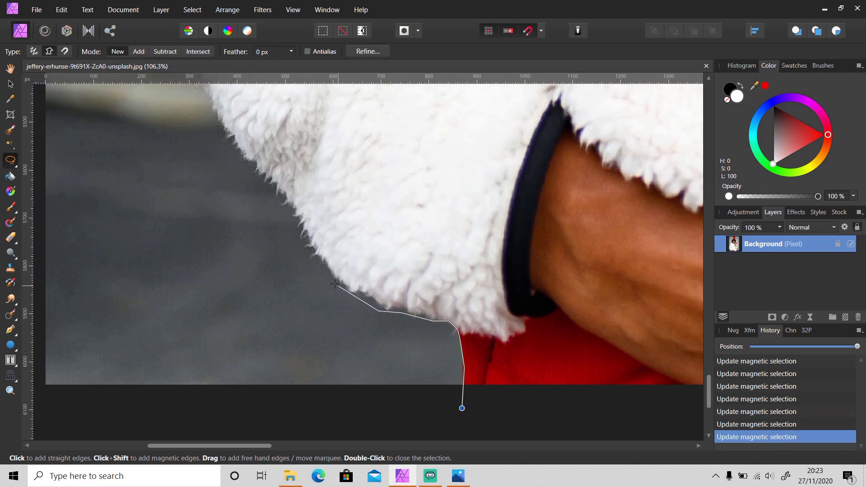
scroll(323, 280, up, 3)
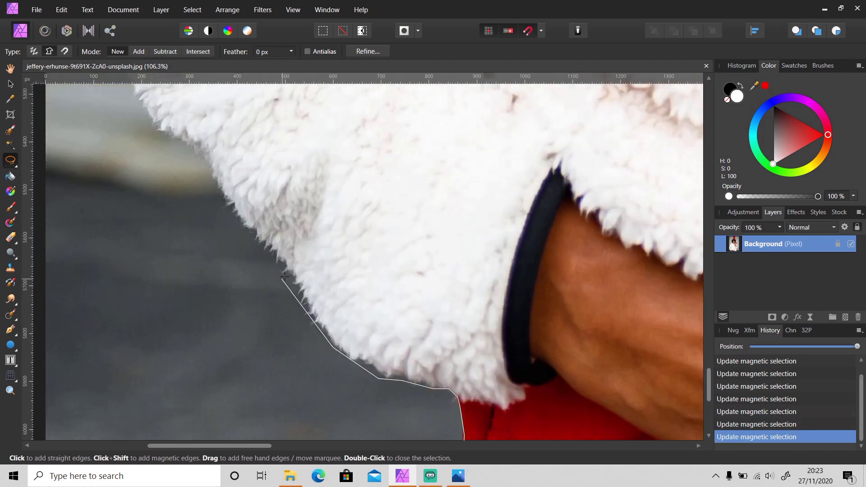
click(245, 228)
scroll(253, 424, left, 4)
scroll(293, 208, up, 2)
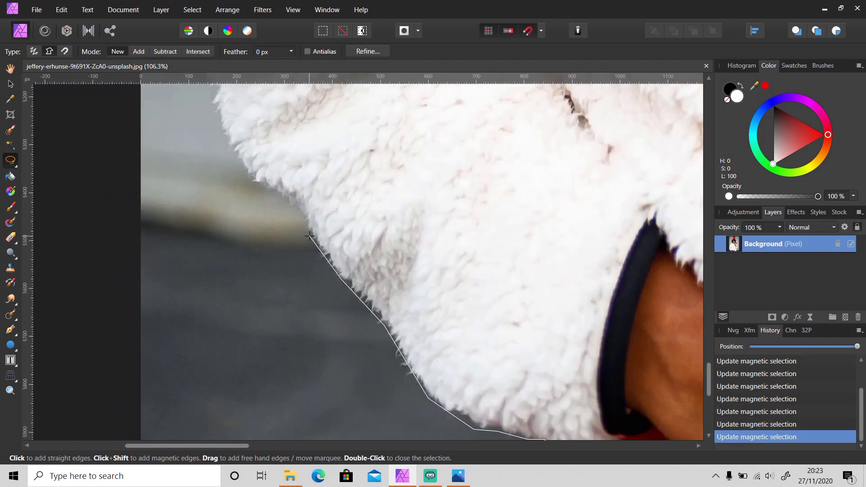
click(295, 208)
scroll(232, 230, up, 3)
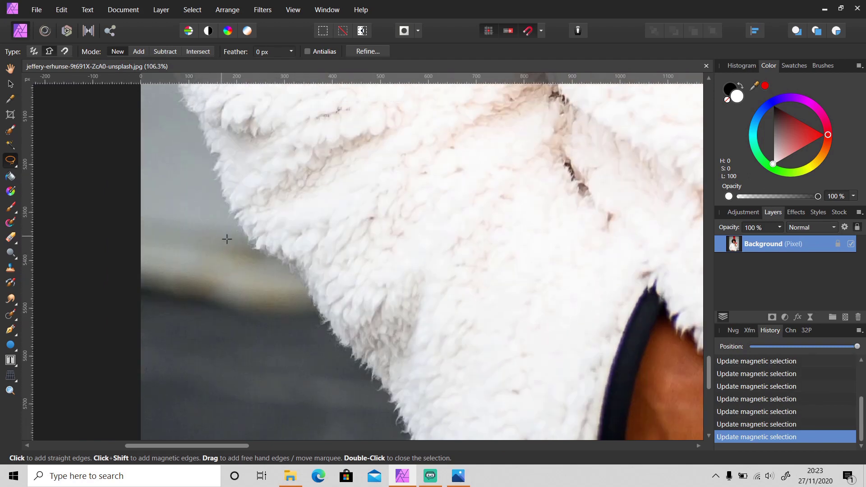
scroll(212, 271, up, 4)
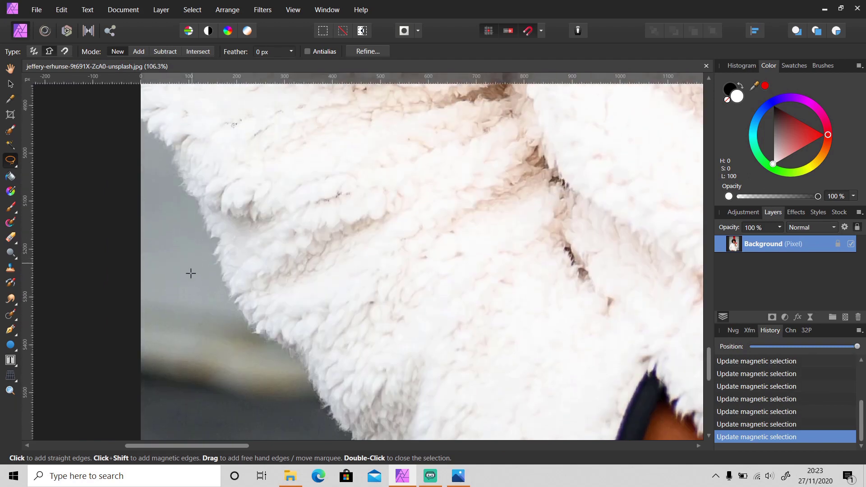
Step: Add outline points up the fleece's left edge to the fur edge
drag(217, 446, 190, 447)
scroll(261, 273, up, 2)
click(314, 255)
scroll(278, 250, up, 3)
scroll(266, 239, up, 8)
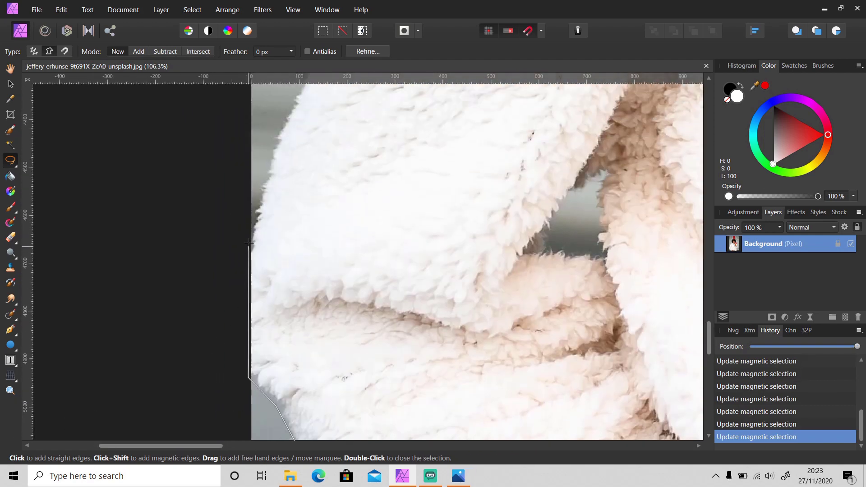
click(279, 201)
scroll(315, 190, up, 4)
click(353, 148)
scroll(353, 148, up, 5)
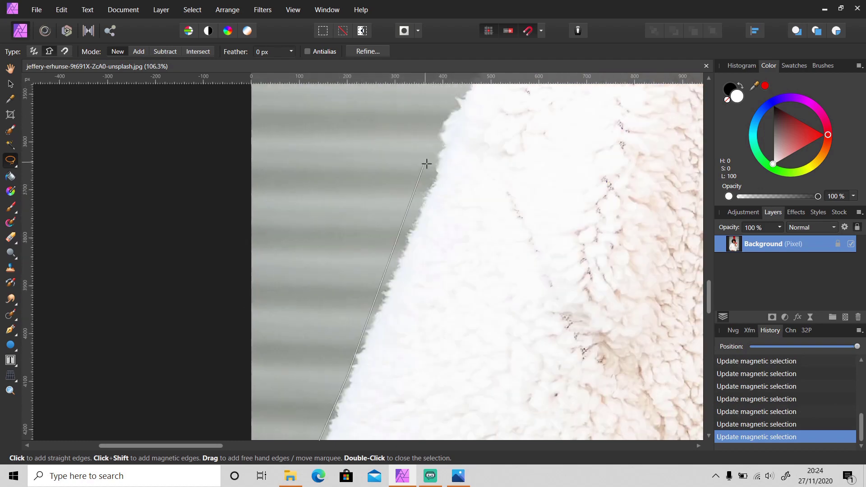
click(432, 174)
click(440, 126)
scroll(447, 167, up, 3)
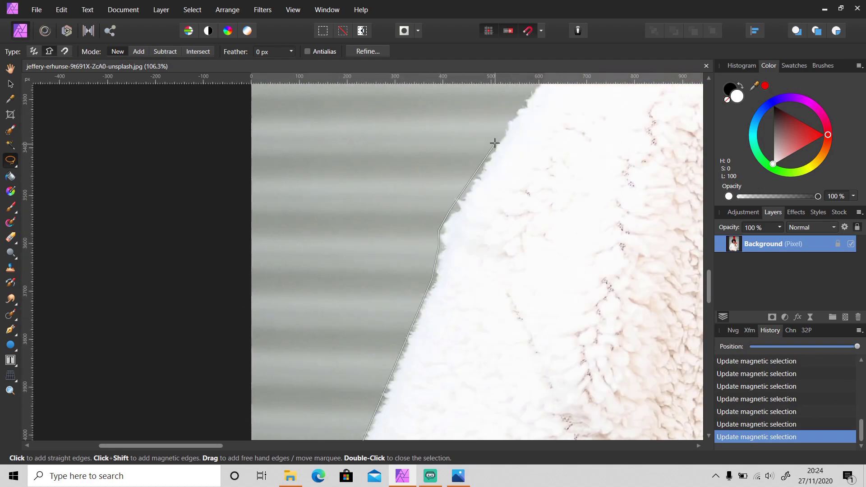
scroll(500, 140, up, 4)
click(564, 229)
Step: Trace the outline over the top of the curly hair and down its right side
scroll(270, 360, up, 2)
scroll(271, 361, right, 5)
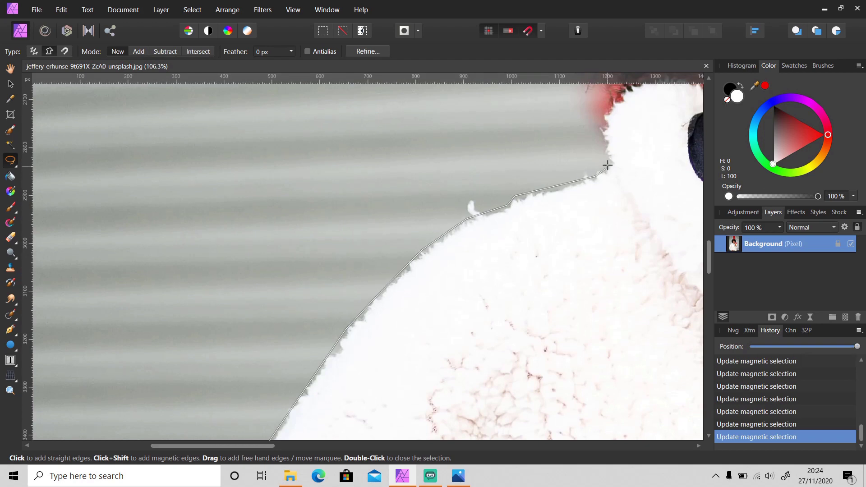
scroll(300, 421, up, 3)
scroll(300, 421, right, 6)
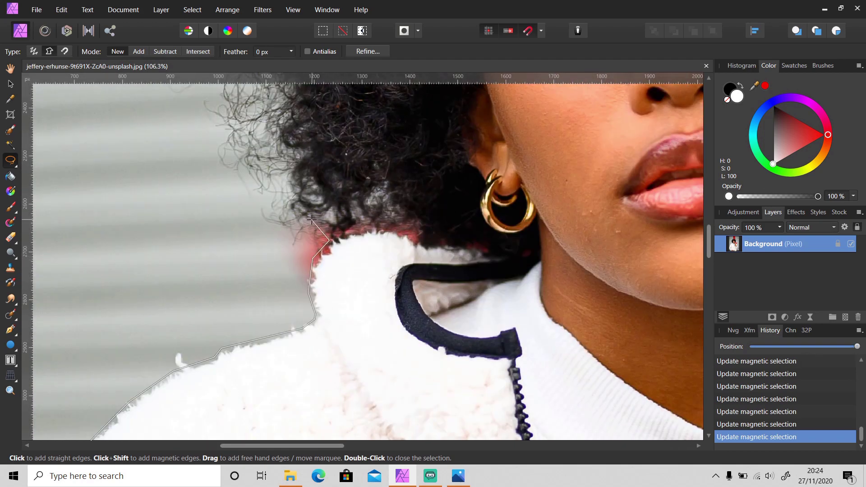
scroll(279, 229, up, 3)
scroll(280, 239, up, 3)
scroll(280, 239, left, 2)
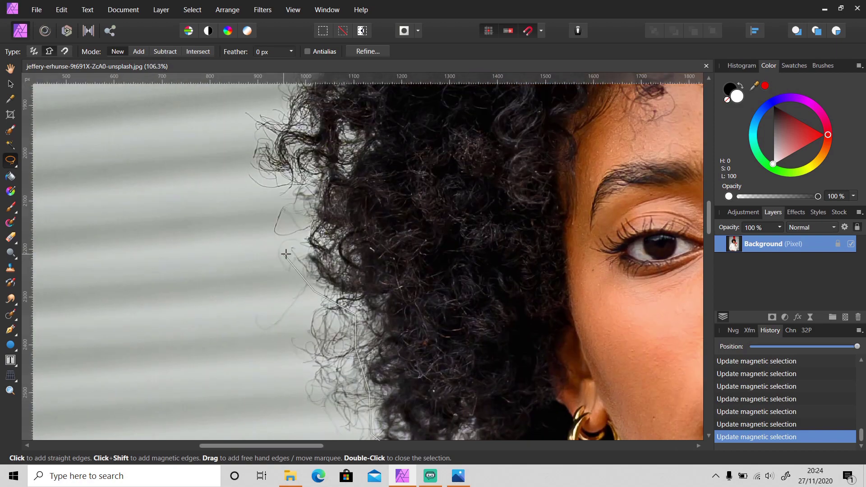
scroll(307, 176, up, 1)
scroll(307, 167, up, 7)
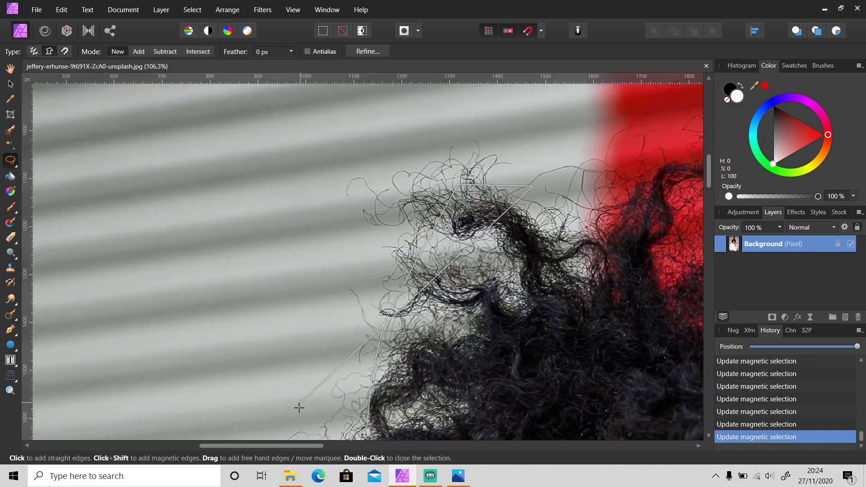
scroll(396, 144, right, 5)
click(426, 153)
click(470, 146)
click(525, 219)
scroll(278, 201, right, 7)
click(451, 271)
click(510, 310)
click(532, 366)
scroll(534, 366, down, 2)
click(570, 282)
click(570, 392)
scroll(570, 392, down, 2)
scroll(587, 359, down, 6)
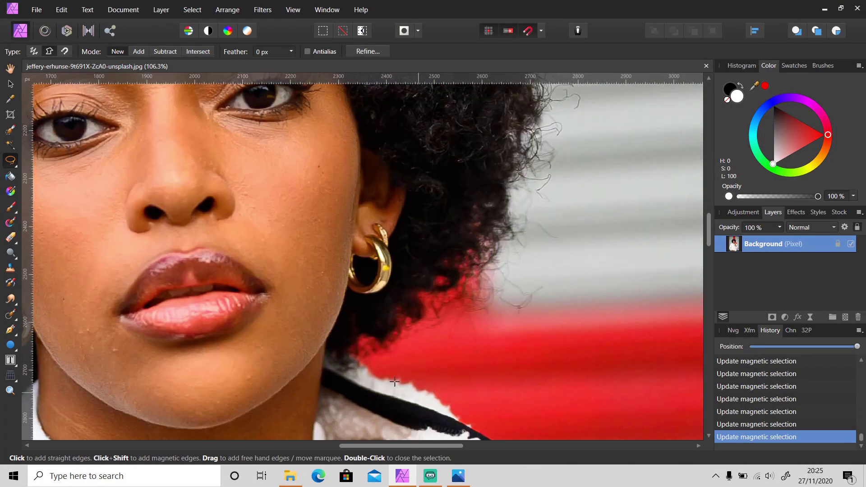
Step: Carry the outline along the collar and down the fleece's right side
click(496, 274)
click(364, 362)
scroll(451, 419, down, 2)
scroll(550, 378, right, 2)
scroll(450, 383, down, 3)
click(384, 237)
click(379, 267)
click(459, 303)
click(501, 330)
click(561, 399)
scroll(586, 384, down, 2)
click(609, 392)
click(591, 404)
click(624, 418)
scroll(640, 381, down, 3)
click(636, 348)
scroll(650, 381, right, 2)
scroll(586, 369, down, 3)
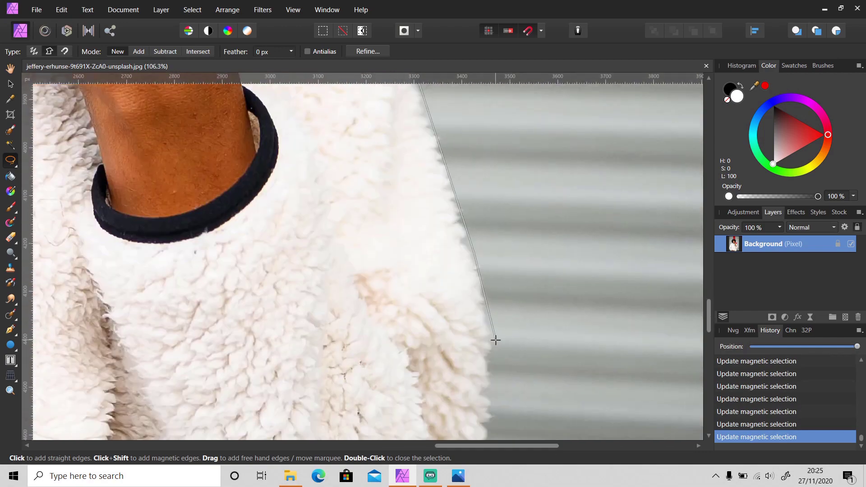
Step: Finish tracing points down the right fur edge toward the photo's bottom
click(493, 342)
scroll(486, 351, down, 1)
scroll(486, 352, down, 1)
click(474, 255)
click(483, 279)
click(474, 287)
click(472, 310)
click(476, 321)
click(466, 341)
scroll(471, 348, down, 1)
click(435, 345)
scroll(414, 365, down, 1)
click(375, 354)
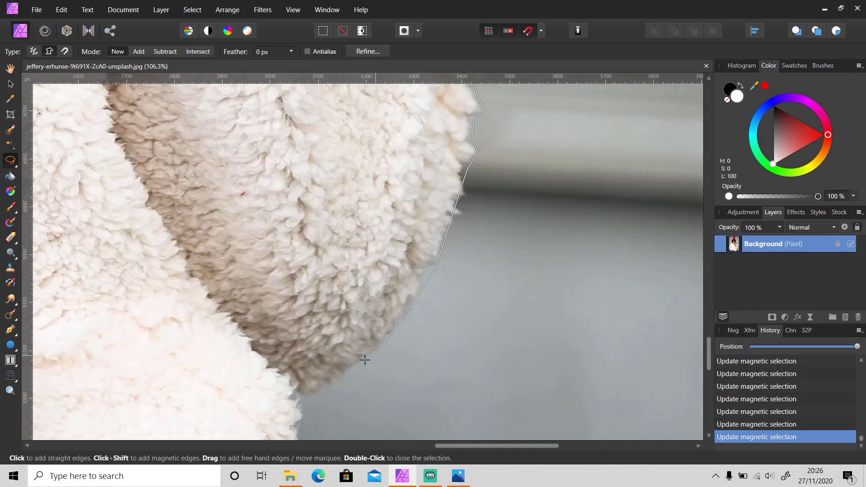
scroll(375, 354, down, 1)
click(304, 324)
scroll(301, 328, down, 1)
click(300, 304)
scroll(266, 360, down, 3)
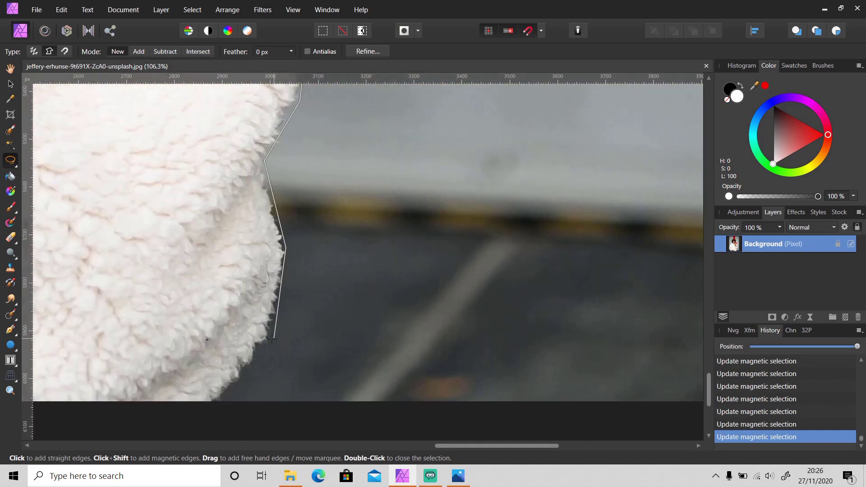
Step: Add a final point at the photo's bottom edge and close the outline into a selection
click(209, 409)
drag(446, 445, 215, 446)
double_click(311, 354)
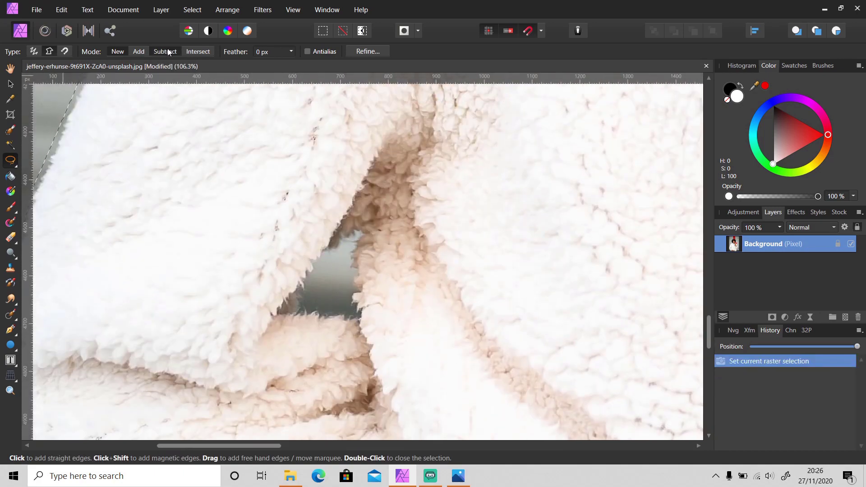
Step: Subtract the background gap beside the arm from the selection, then zoom out
click(306, 310)
click(304, 292)
click(328, 253)
click(356, 236)
click(347, 275)
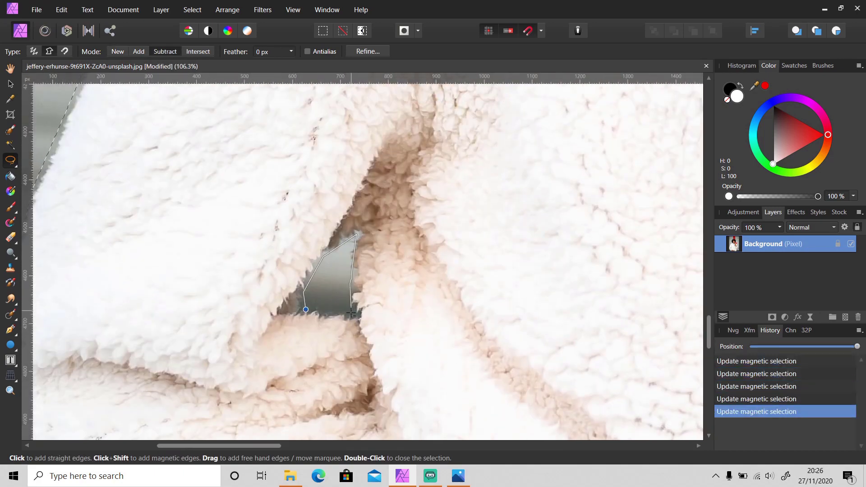
click(353, 293)
double_click(356, 313)
scroll(410, 301, down, 5)
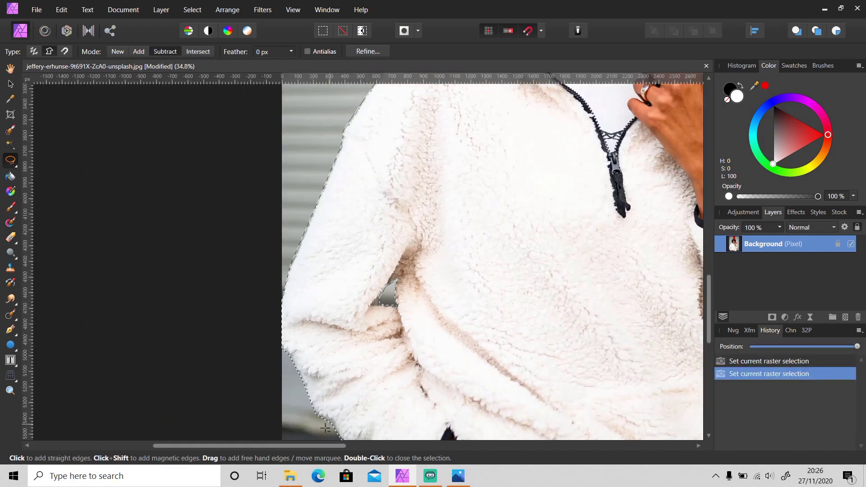
drag(369, 444, 405, 444)
scroll(469, 377, down, 3)
scroll(472, 376, down, 2)
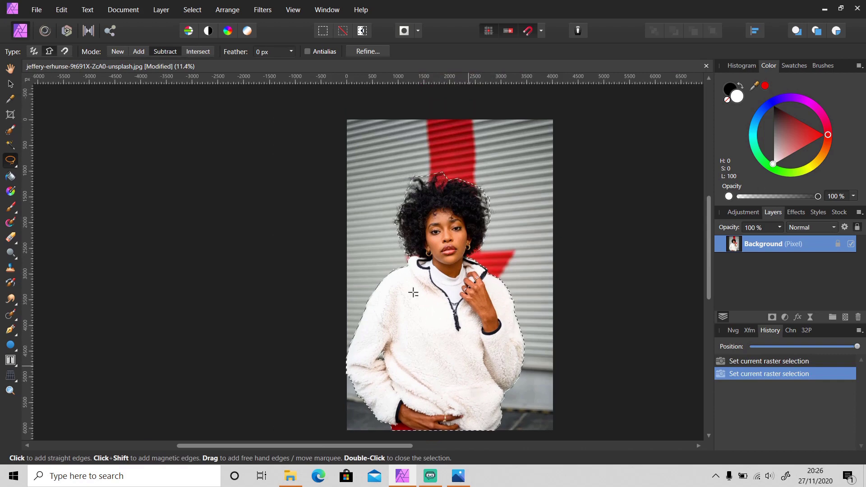
Step: Apply Select > Refine Edges, then turn the selection into a mask on the Background layer
click(193, 10)
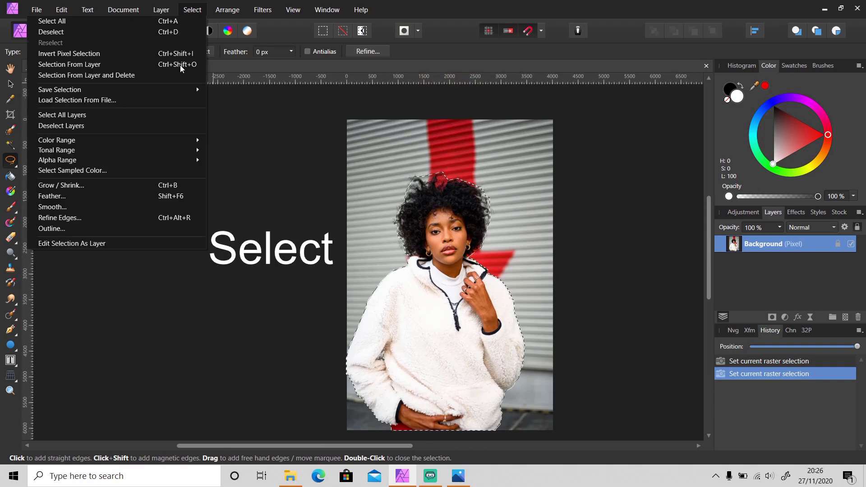
click(151, 216)
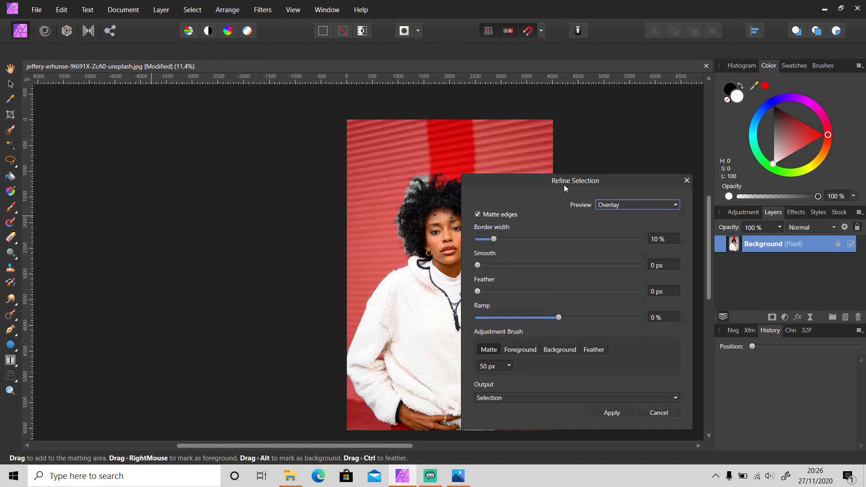
click(686, 181)
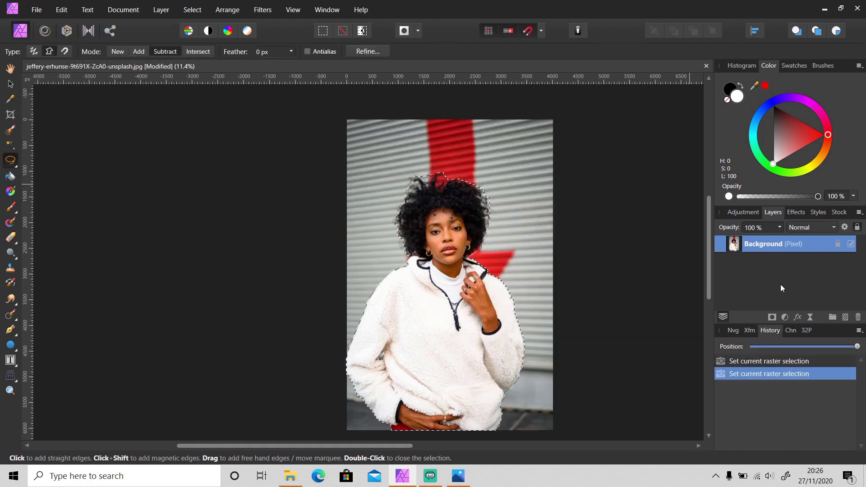
click(771, 317)
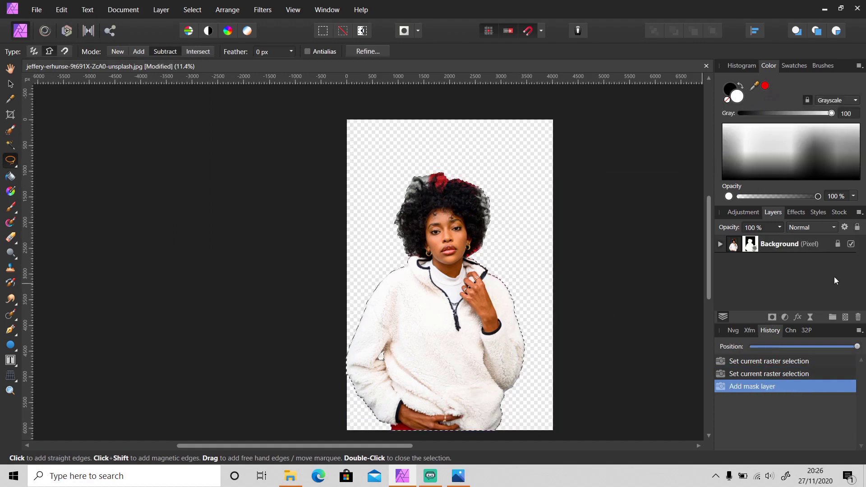
Step: Open Refine Mask for the Background layer's mask, showing Mask output and 10% border width
right_click(750, 249)
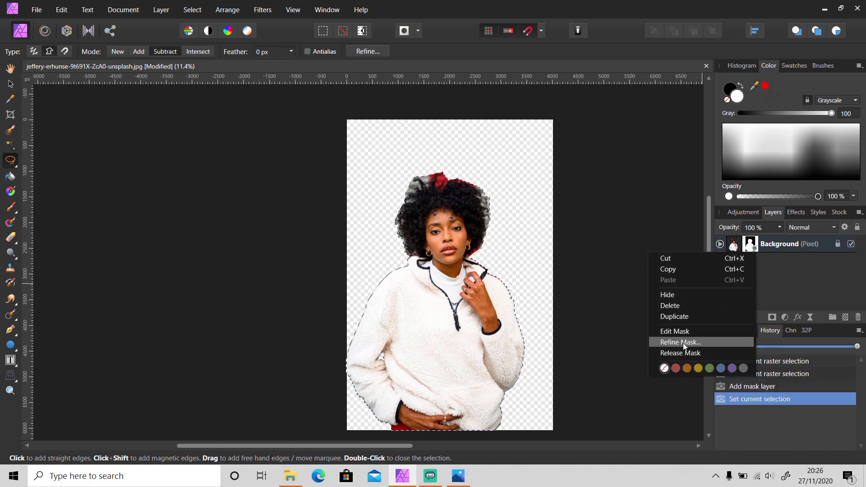
click(700, 343)
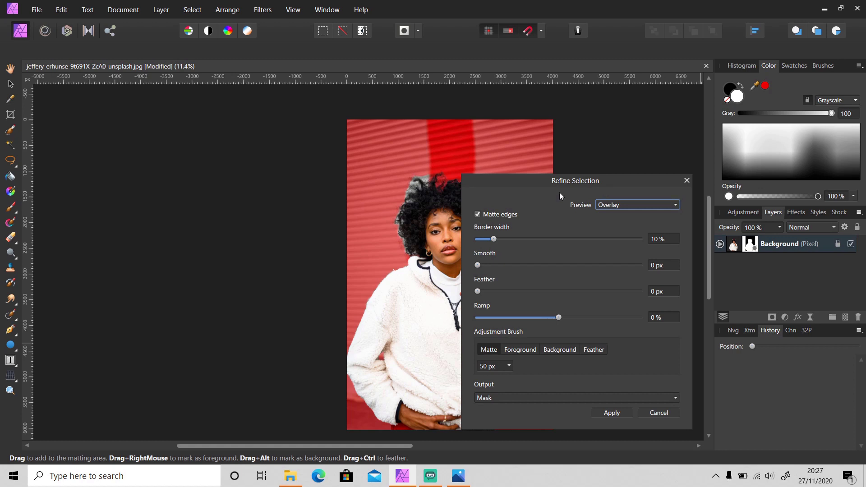
Step: Try the Black matte and Transparent previews in Refine Selection, settling on Black matte
drag(374, 445, 456, 454)
scroll(371, 267, up, 1)
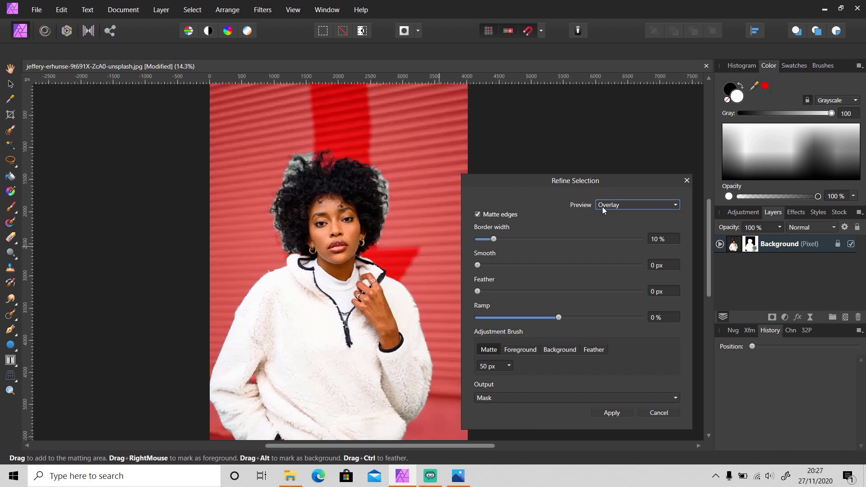
click(616, 205)
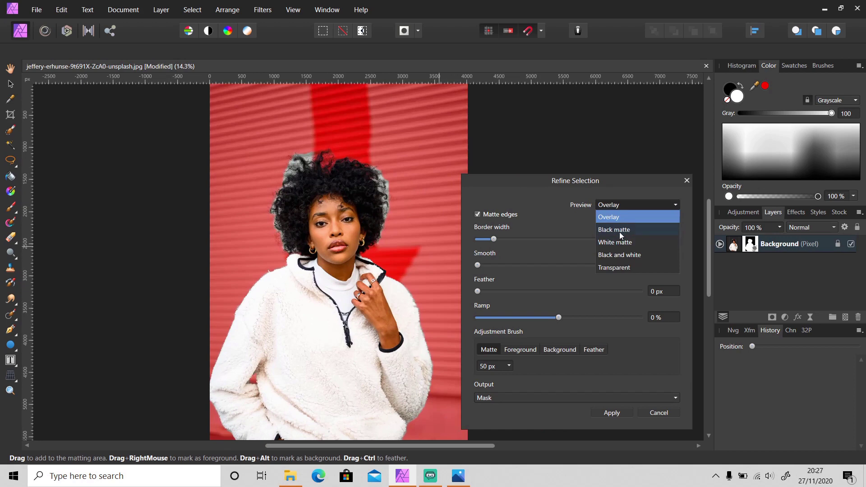
click(620, 230)
click(620, 206)
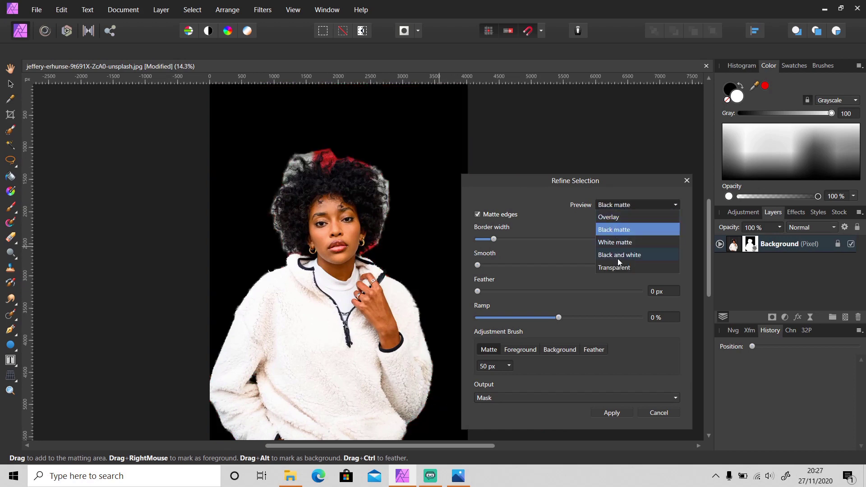
click(624, 268)
click(625, 206)
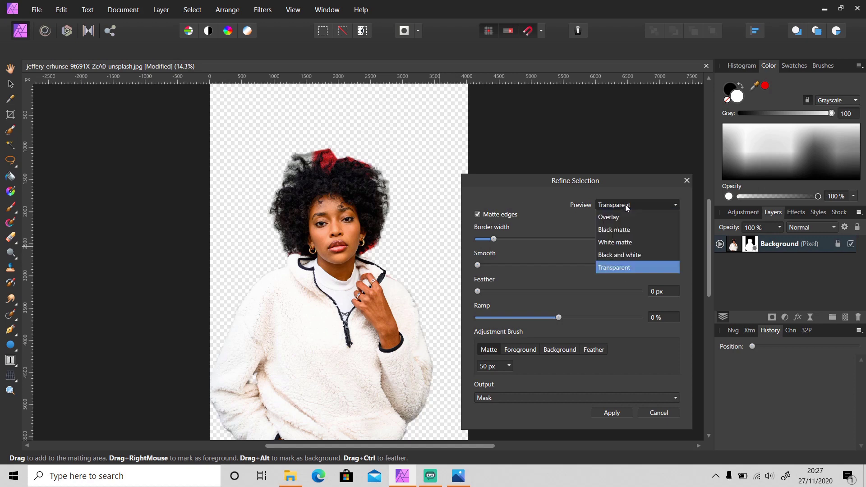
click(617, 230)
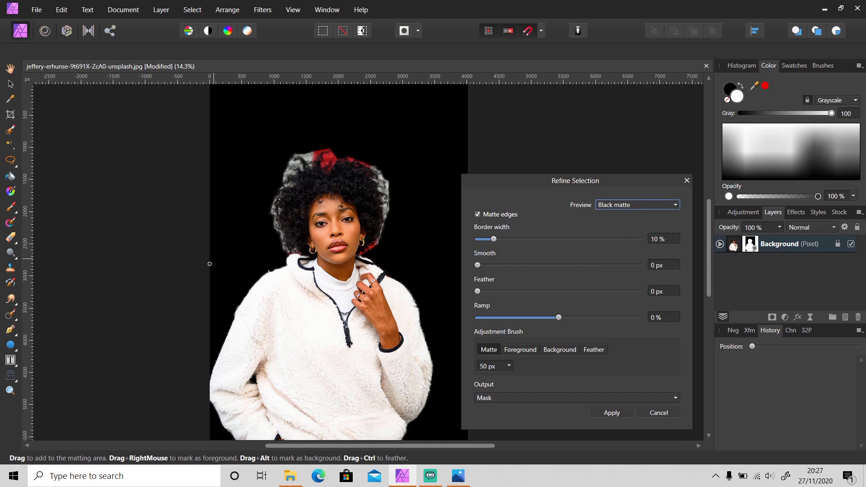
Step: Toggle Matte edges off and back on, then raise Border width to 100%
scroll(249, 285, up, 4)
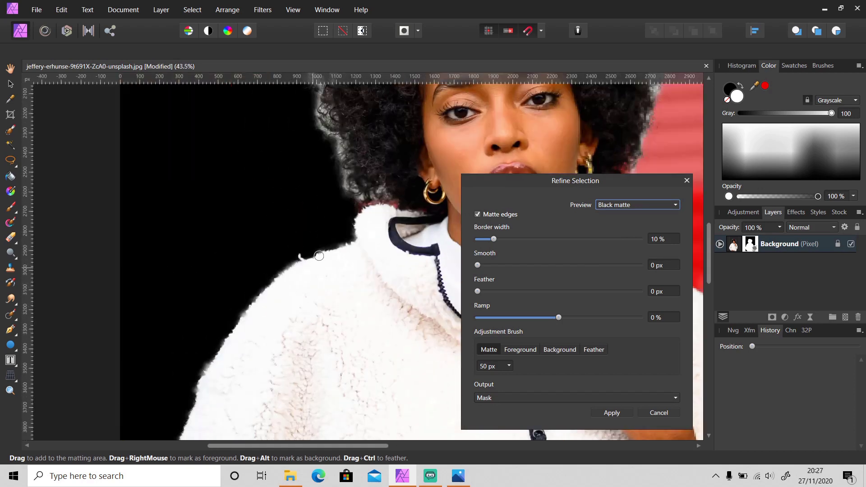
scroll(324, 251, up, 1)
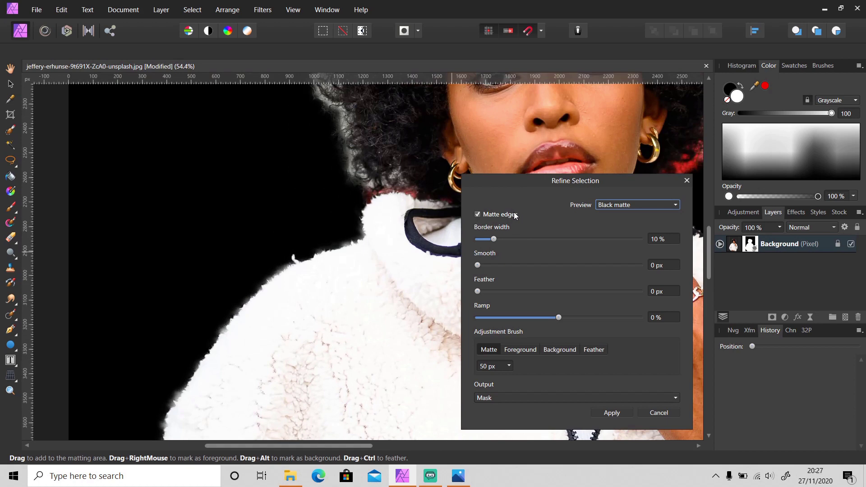
click(488, 215)
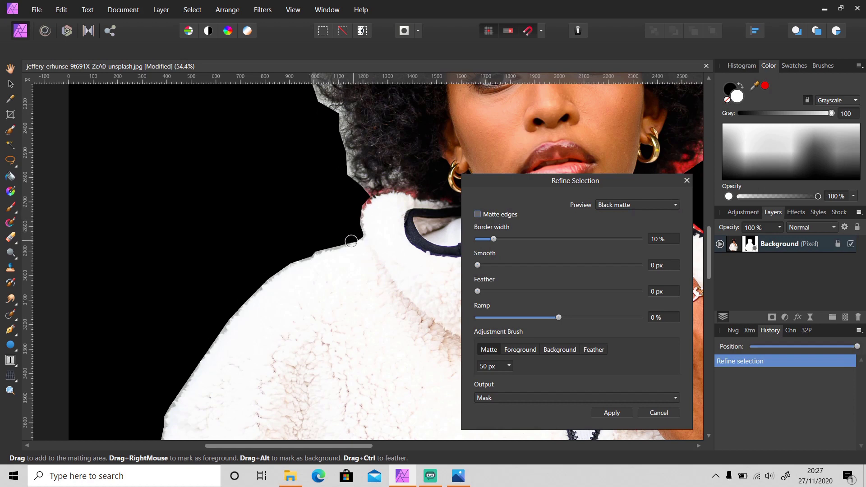
click(512, 215)
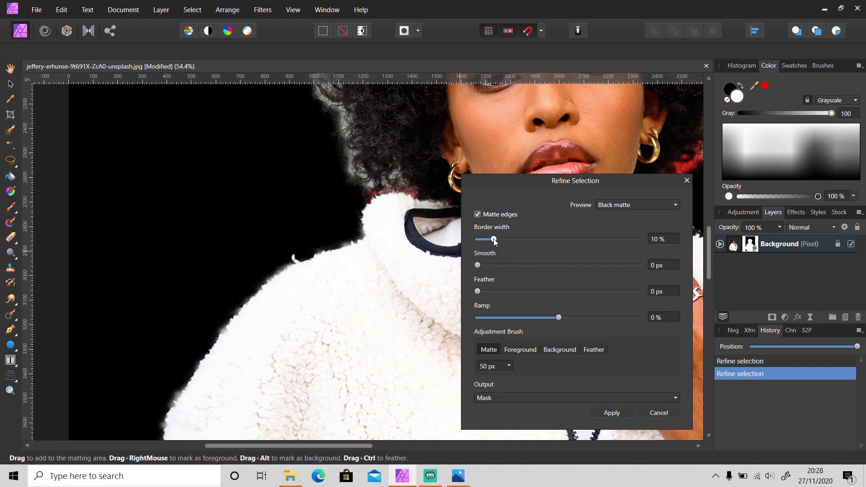
drag(494, 239, 504, 239)
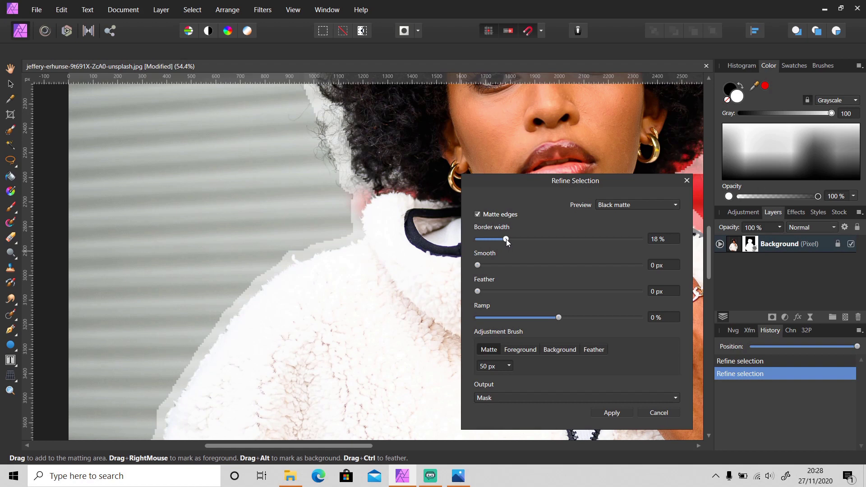
drag(506, 239, 647, 242)
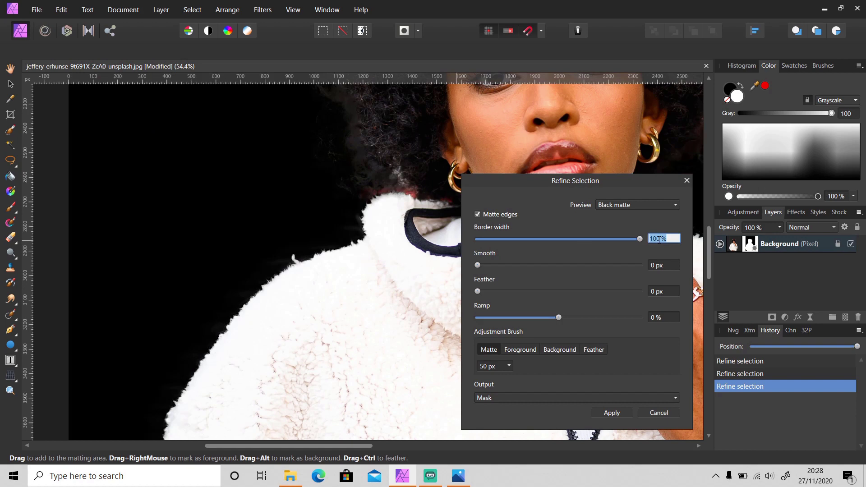
Step: Set the refine border width back to 10% and the edge ramp to 0%
text(10)
key(Return)
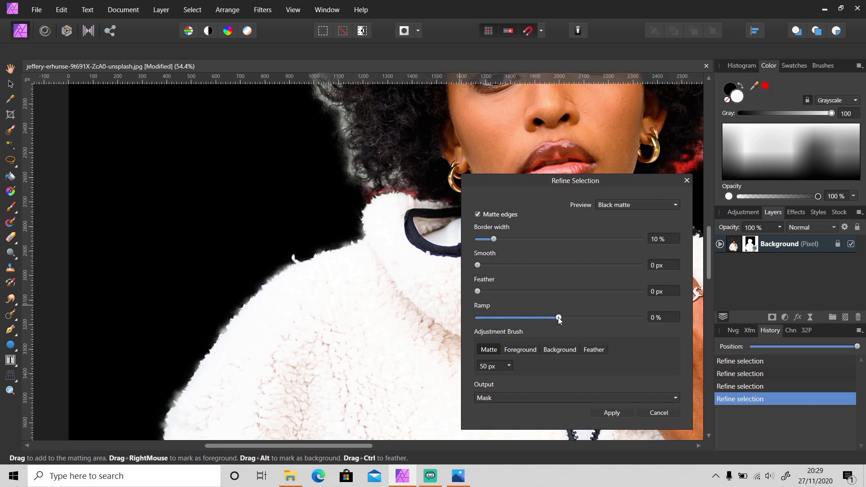
drag(558, 318, 444, 320)
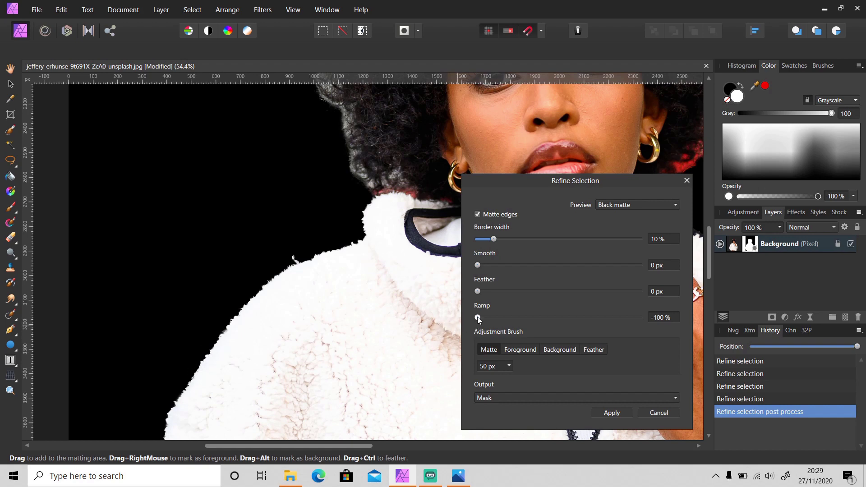
drag(477, 317, 669, 316)
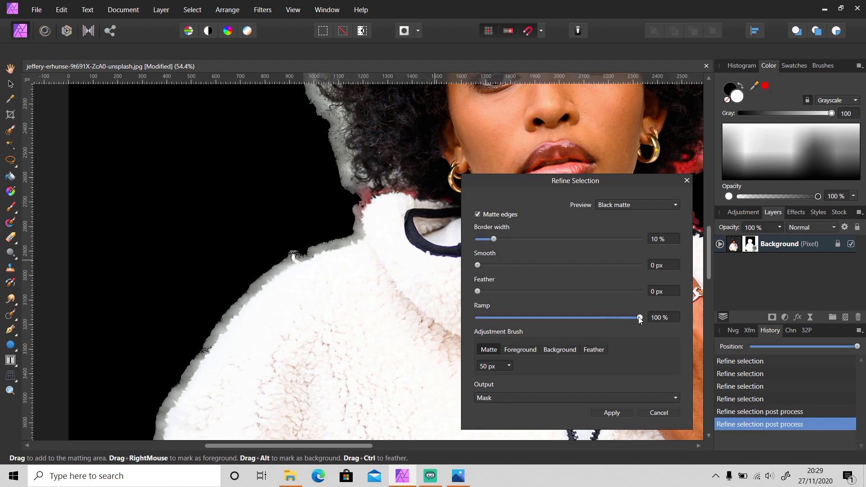
drag(636, 317, 549, 323)
click(658, 319)
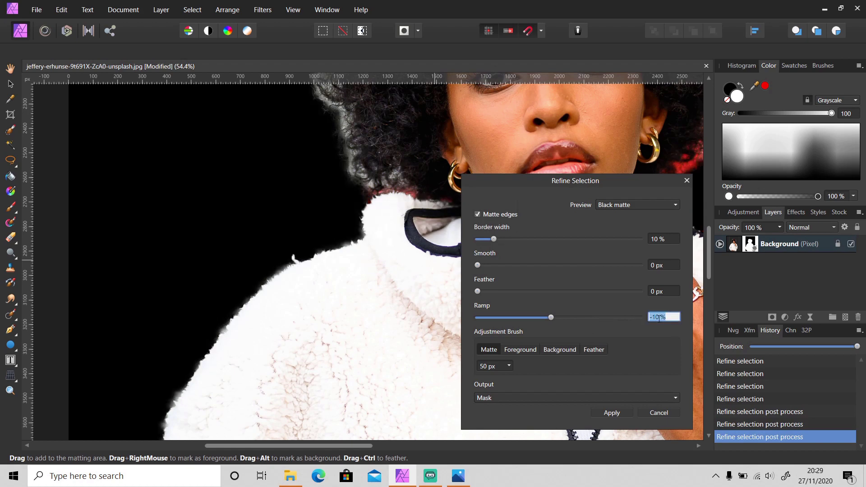
text(0)
key(Return)
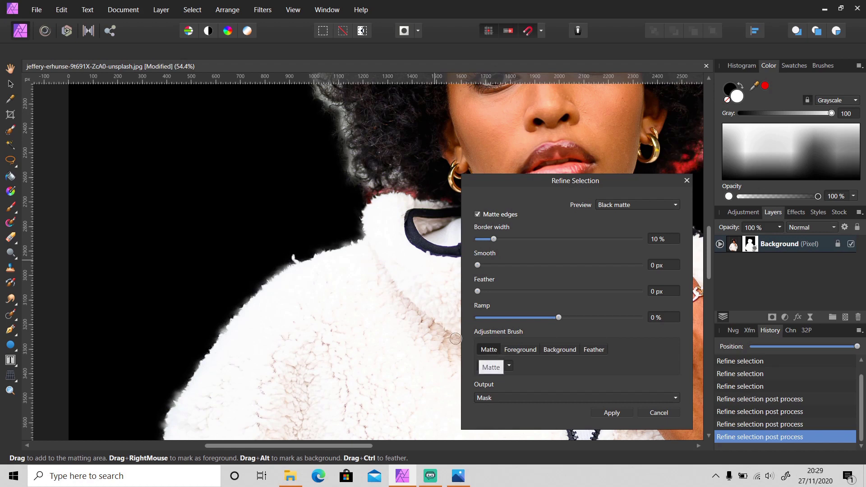
Step: Paint a refine stroke along the hair edge and check it in Overlay, then Black matte preview
drag(375, 185, 375, 193)
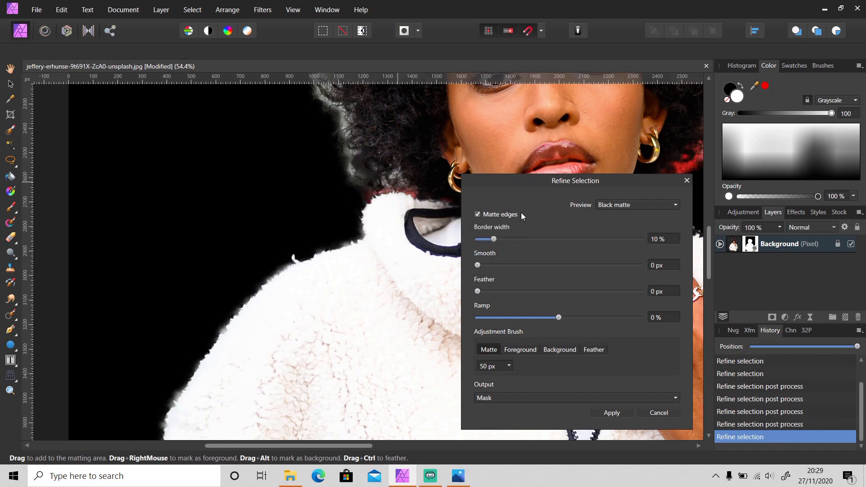
click(625, 205)
click(626, 216)
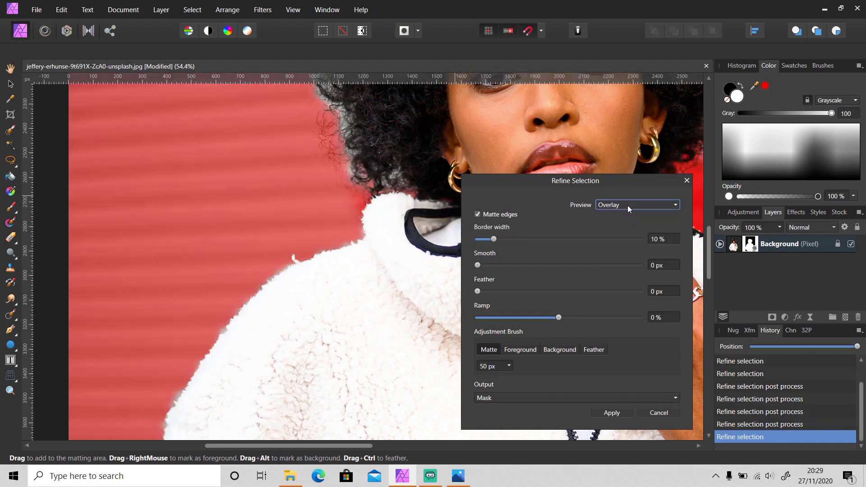
click(627, 205)
click(624, 230)
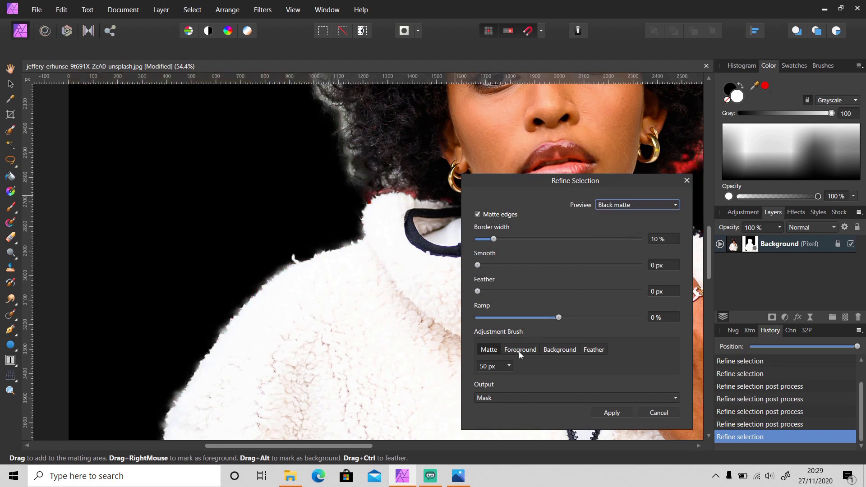
Step: Test the Foreground, Background and Feather brushes, undo the feather stroke, and size the brush to 51 px
click(519, 351)
drag(301, 202, 311, 175)
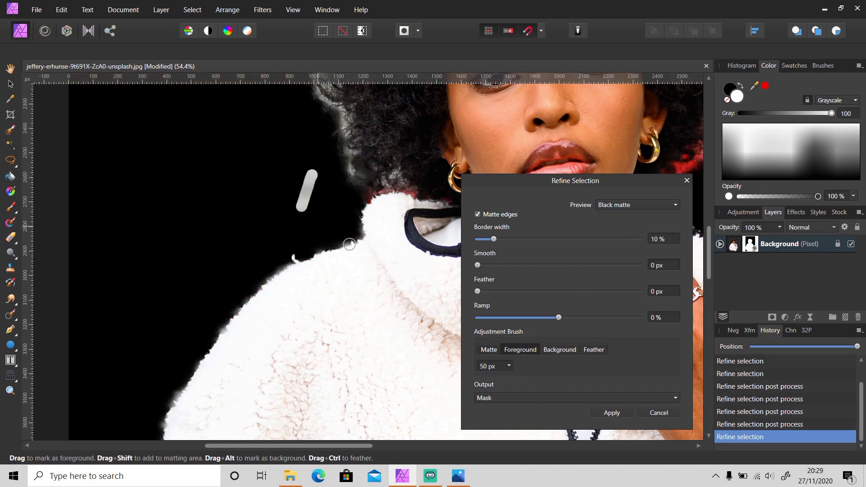
click(559, 350)
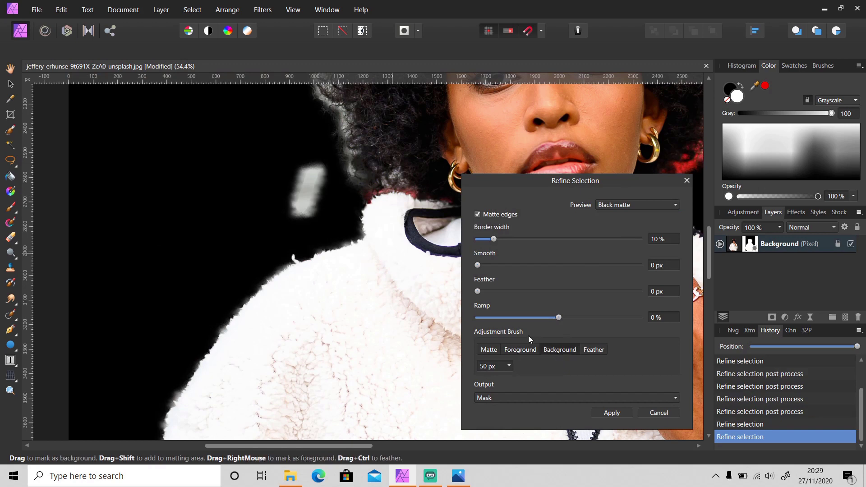
mouse_move(318, 215)
mouse_down()
mouse_move(312, 182)
mouse_move(321, 166)
mouse_move(300, 215)
mouse_move(305, 196)
mouse_move(286, 207)
mouse_up()
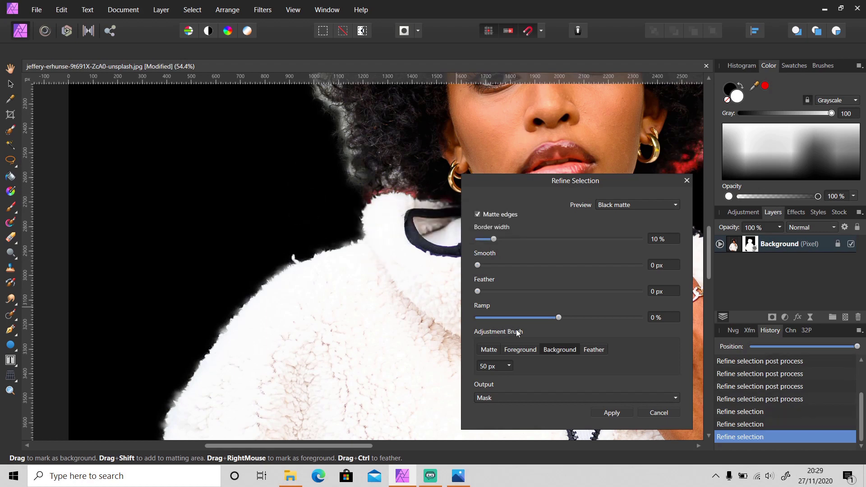
click(597, 349)
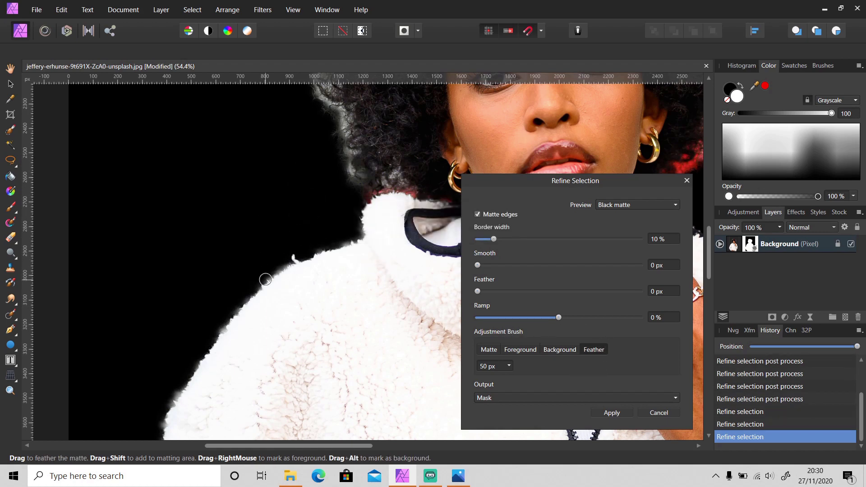
scroll(264, 276, up, 3)
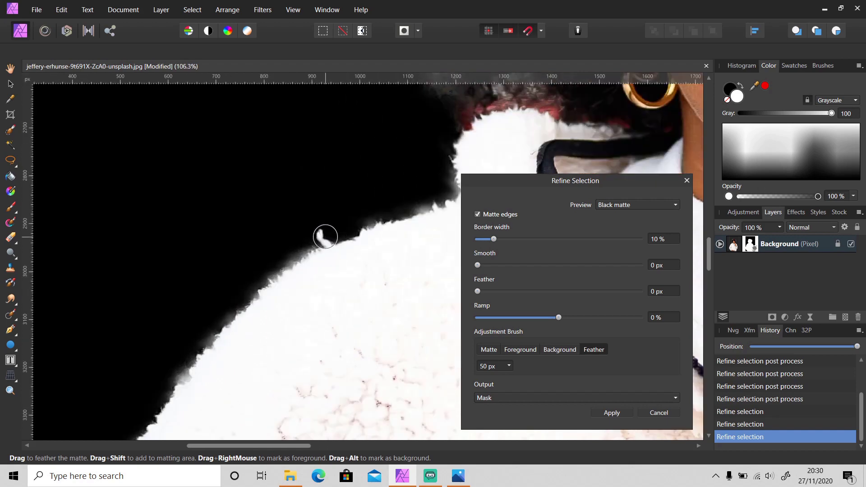
drag(258, 287, 191, 356)
key(ctrl+z)
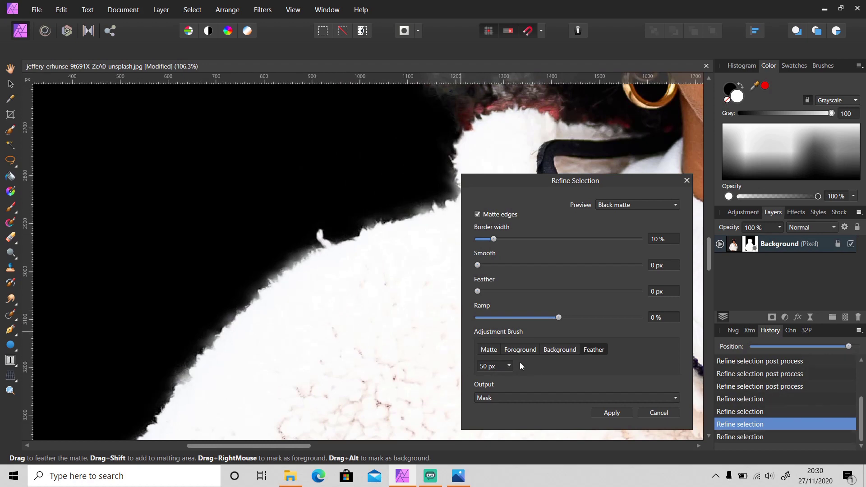
key(bracketright)
key(bracketright)
key(bracketright)
key(bracketright)
key(bracketright)
key(bracketright)
key(bracketleft)
key(bracketleft)
key(bracketleft)
key(bracketleft)
key(bracketleft)
key(bracketleft)
Step: Keep Mask as the output, pick the Matte brush, and widen the border width to 30%
click(504, 396)
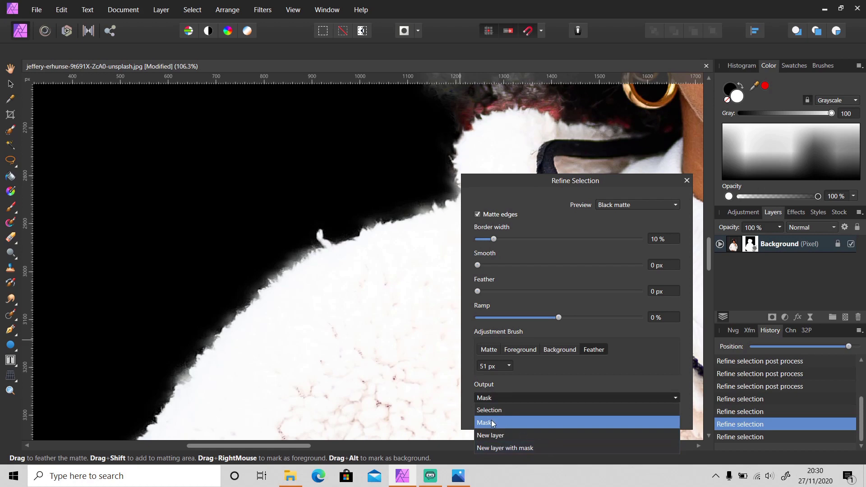
click(523, 422)
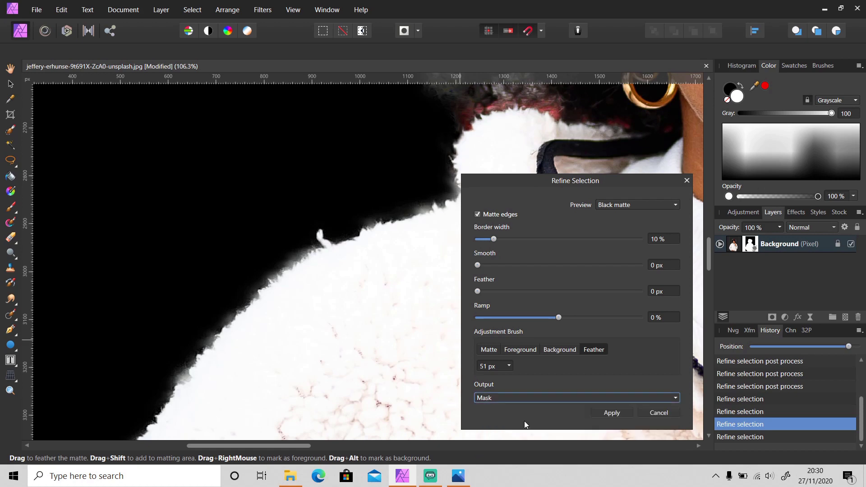
click(489, 349)
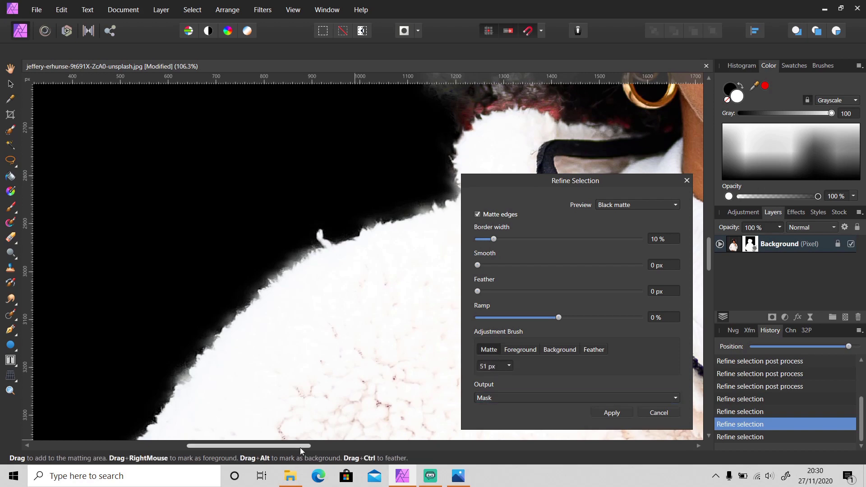
drag(300, 446, 337, 447)
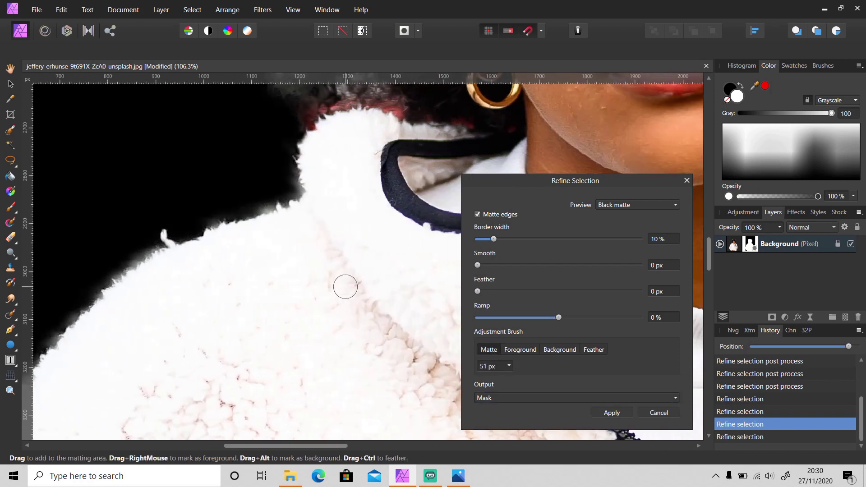
scroll(332, 291, down, 2)
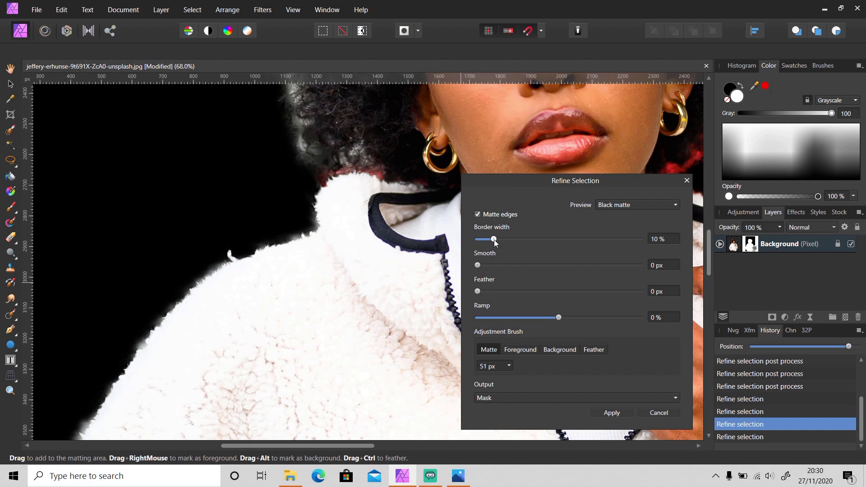
drag(494, 240, 526, 245)
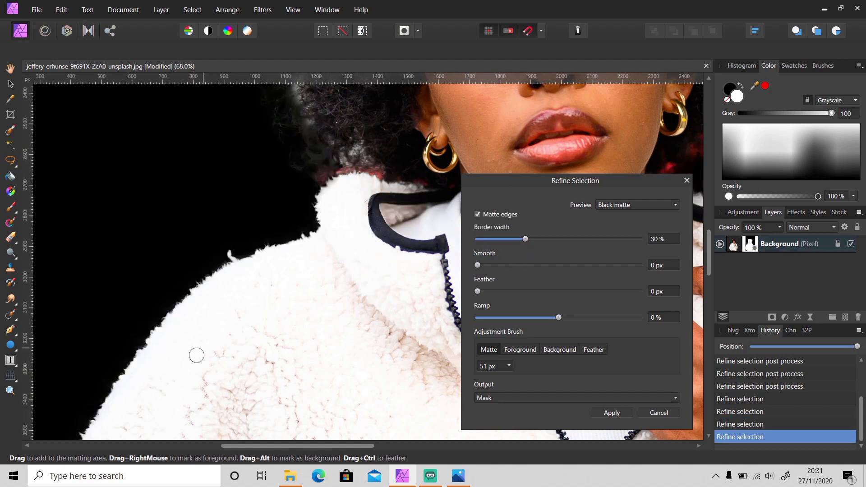
Step: Paint Background brush strokes along the fleece edges and inside the fleece fold
scroll(198, 358, down, 5)
drag(291, 446, 234, 450)
scroll(230, 403, down, 6)
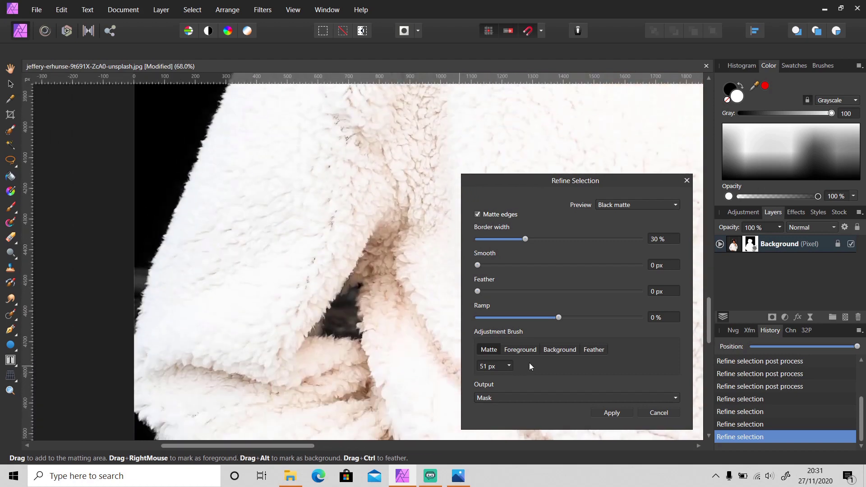
click(550, 350)
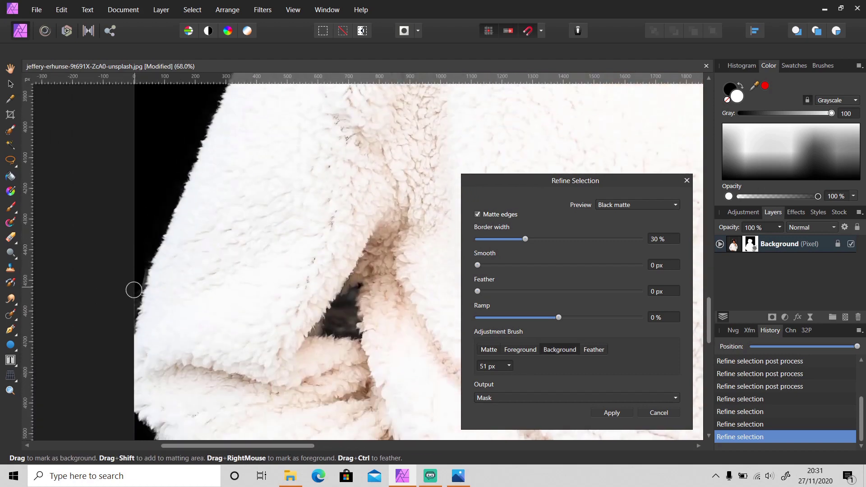
drag(130, 309, 122, 330)
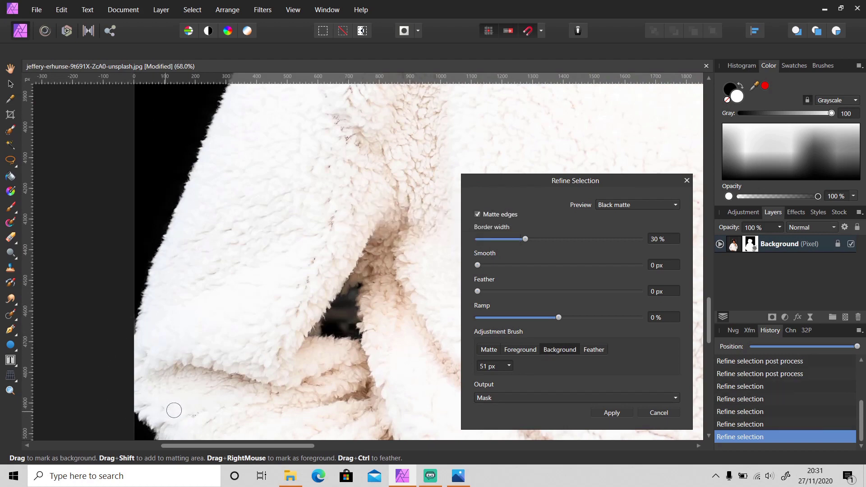
scroll(205, 397, down, 4)
scroll(221, 382, down, 5)
mouse_move(209, 300)
mouse_down()
mouse_move(232, 311)
mouse_move(223, 327)
mouse_up()
scroll(281, 381, up, 6)
drag(339, 221, 352, 250)
drag(393, 219, 354, 201)
scroll(382, 361, down, 10)
scroll(356, 417, right, 15)
Step: Paint the fur edge and the fleece down the sleeve into the matting area with a larger brush
click(560, 350)
mouse_move(329, 238)
mouse_down()
mouse_move(342, 293)
mouse_move(378, 294)
mouse_move(341, 317)
mouse_move(383, 288)
mouse_move(412, 252)
mouse_move(419, 218)
mouse_move(429, 231)
mouse_up()
scroll(389, 287, up, 5)
scroll(389, 287, up, 1)
key(shift)
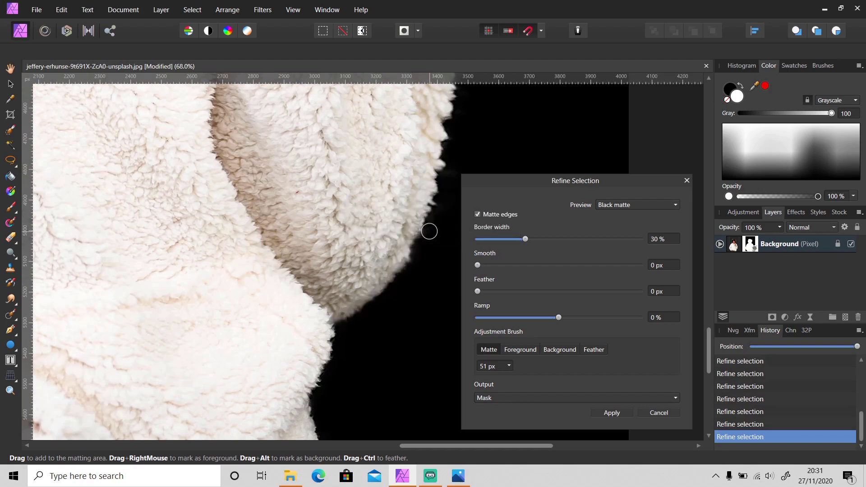
drag(406, 446, 419, 445)
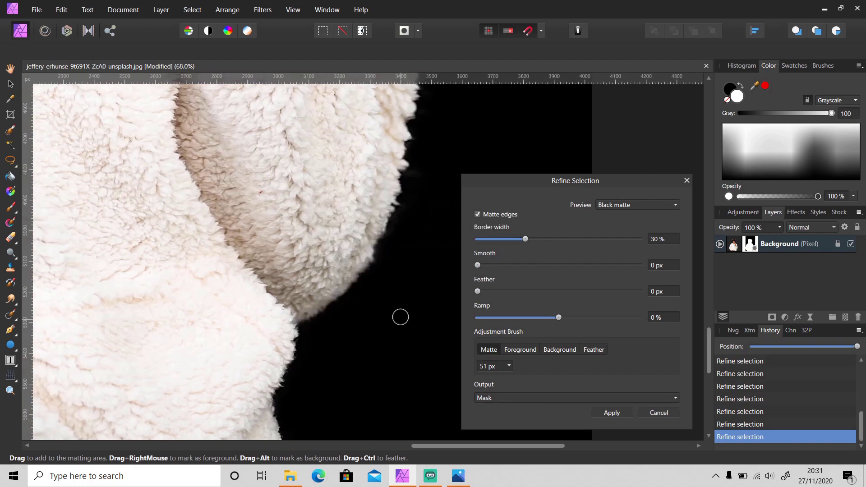
scroll(400, 316, up, 4)
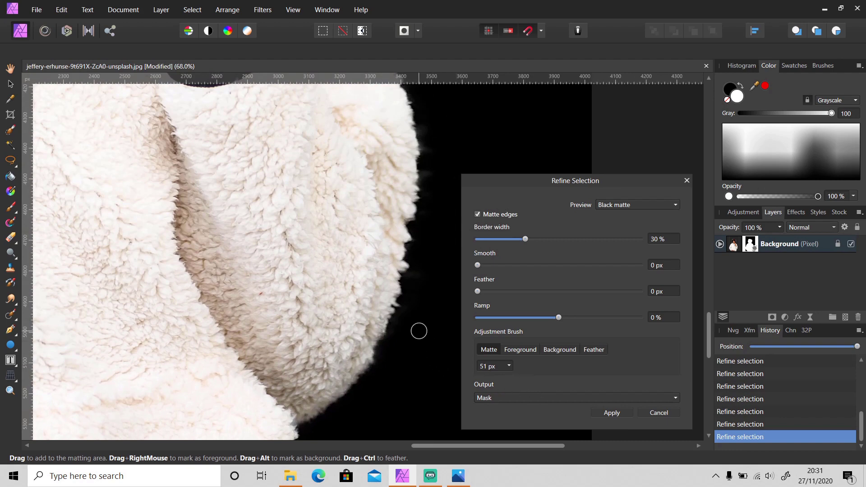
scroll(419, 331, up, 3)
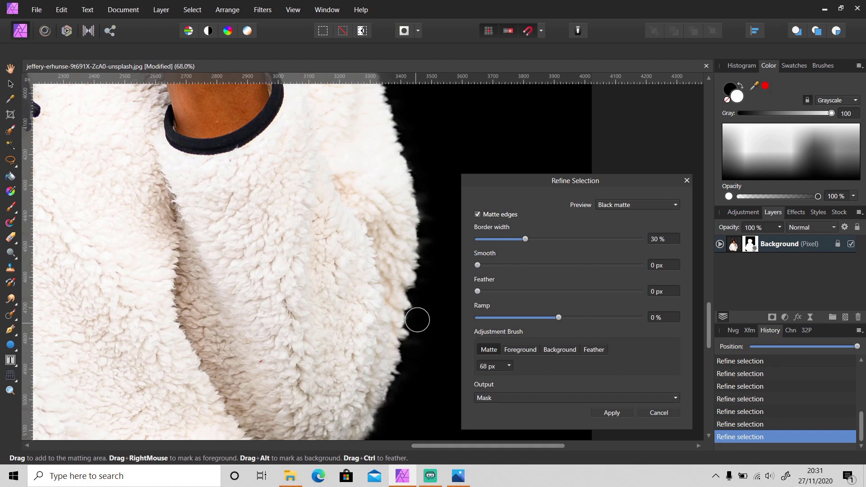
key(bracketright)
key(bracketright)
key(bracketright)
key(bracketright)
key(bracketright)
drag(422, 238, 412, 326)
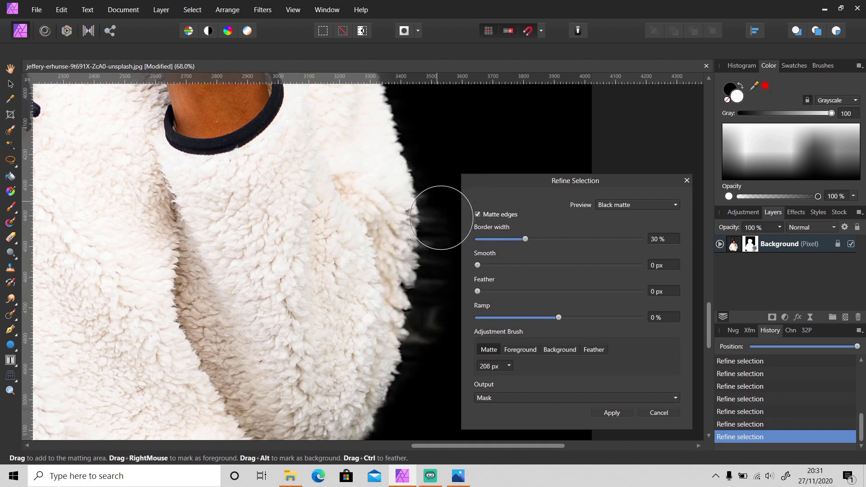
Step: Clear the dark area beside the fleece, the lower fleece edge and the area by the hand to background with a 48 px brush
click(567, 351)
mouse_move(456, 188)
mouse_down()
mouse_move(456, 303)
mouse_move(441, 367)
mouse_up()
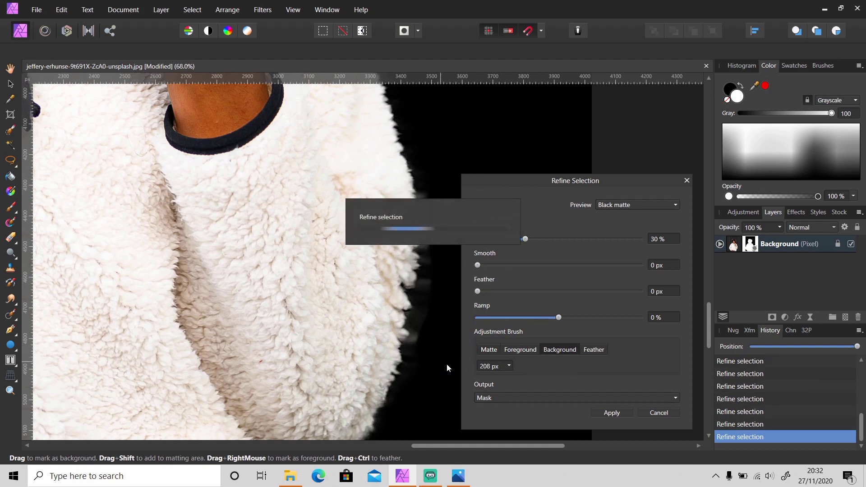
key(bracketleft)
key(bracketleft)
key(bracketleft)
key(bracketleft)
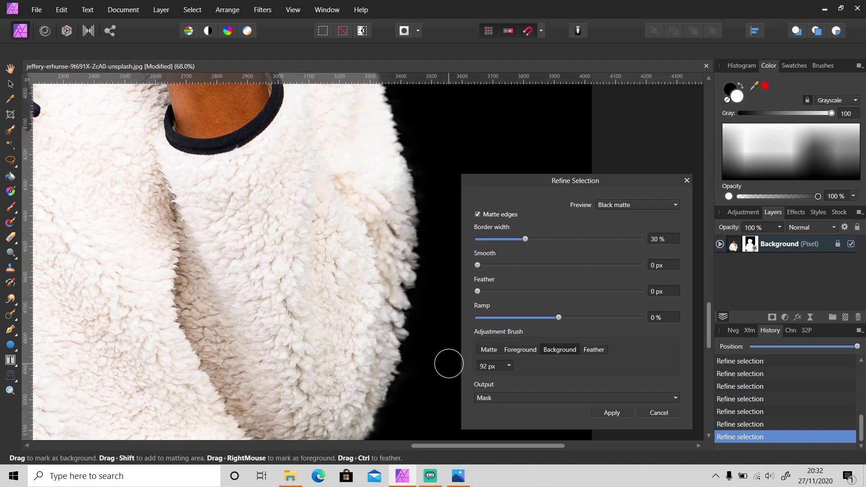
key(ctrl+z)
key(ctrl+z)
scroll(408, 324, up, 1)
scroll(428, 327, up, 4)
scroll(444, 356, right, 5)
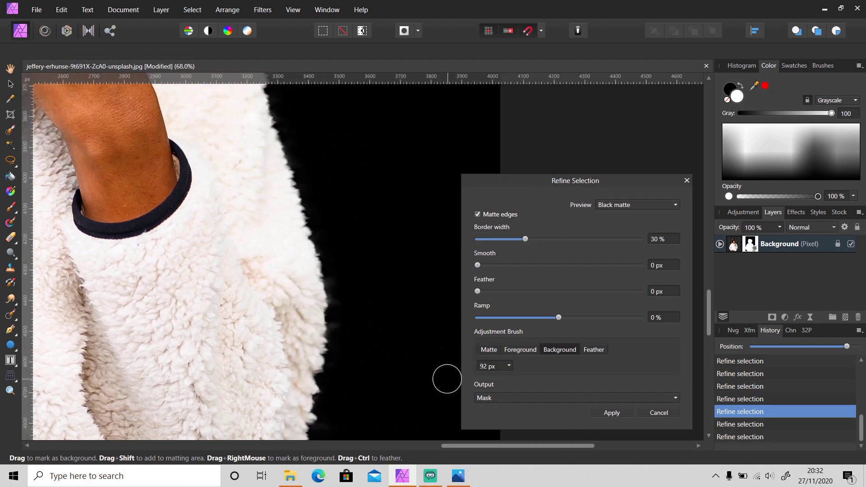
key(bracketleft)
key(bracketleft)
drag(340, 286, 338, 330)
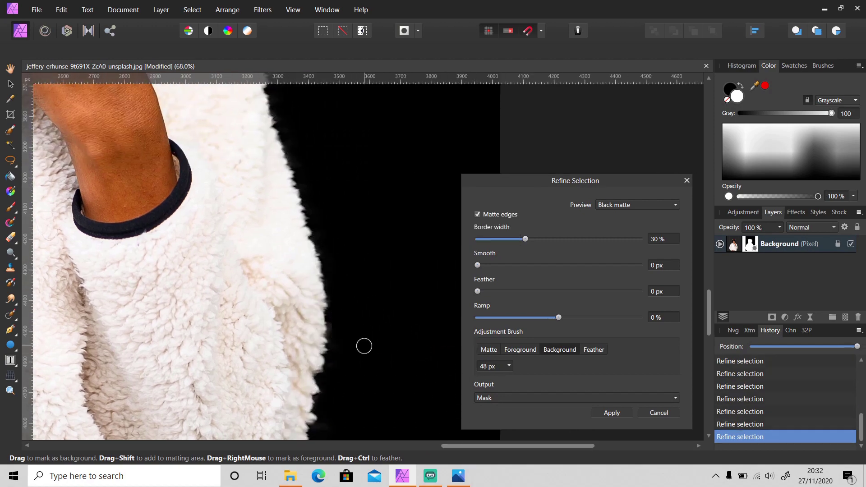
scroll(310, 327, up, 12)
scroll(360, 316, left, 10)
scroll(360, 315, up, 3)
scroll(346, 195, up, 3)
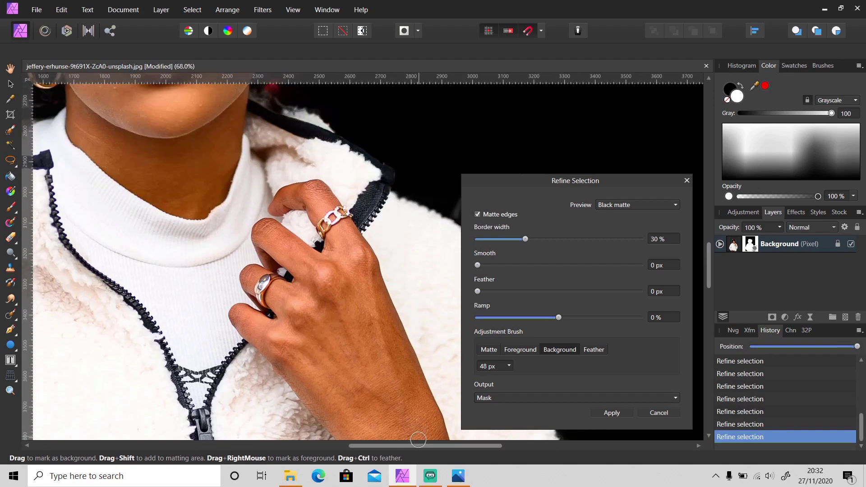
scroll(345, 195, right, 5)
mouse_move(346, 195)
mouse_down()
mouse_move(378, 218)
mouse_move(437, 398)
mouse_up()
scroll(408, 332, left, 2)
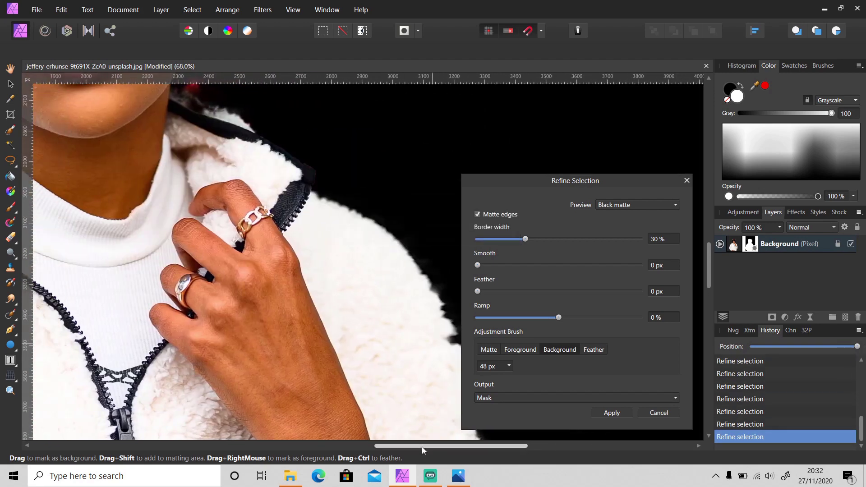
scroll(261, 230, left, 10)
scroll(261, 230, up, 5)
Step: Add the hair edge above the collar to matting and mark four hair-edge spots as background
click(488, 350)
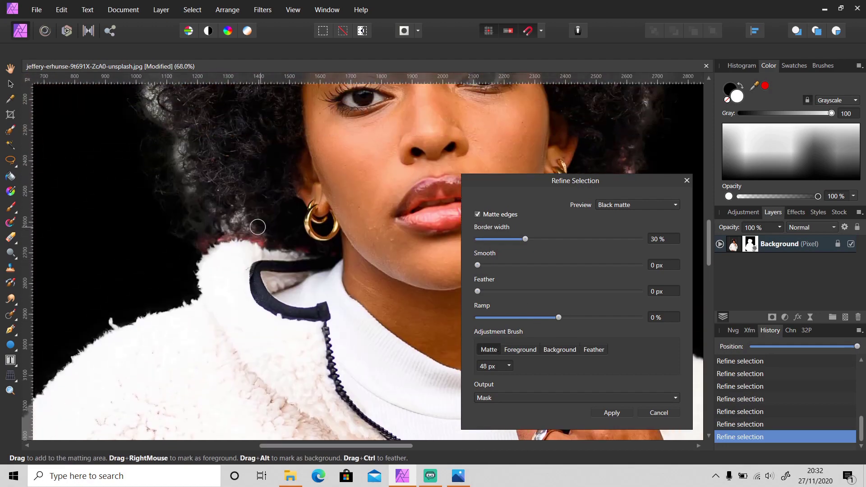
mouse_move(196, 247)
mouse_down()
mouse_move(282, 243)
mouse_move(291, 257)
mouse_up()
click(559, 349)
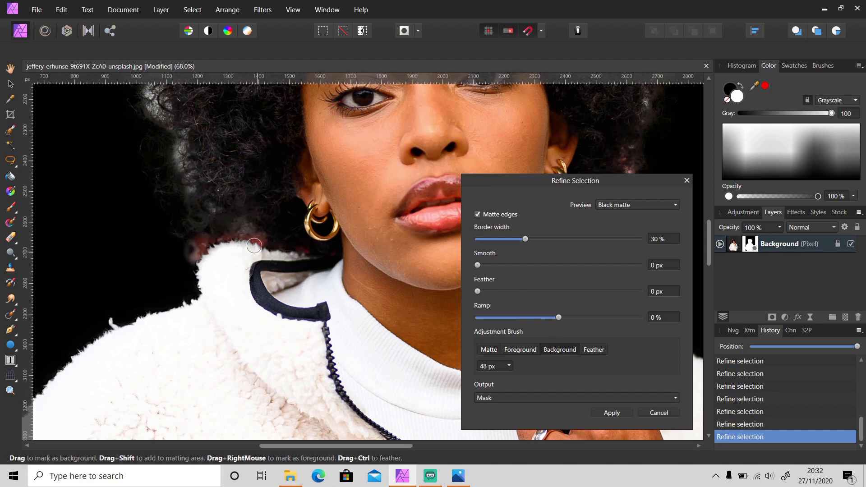
click(258, 236)
click(200, 246)
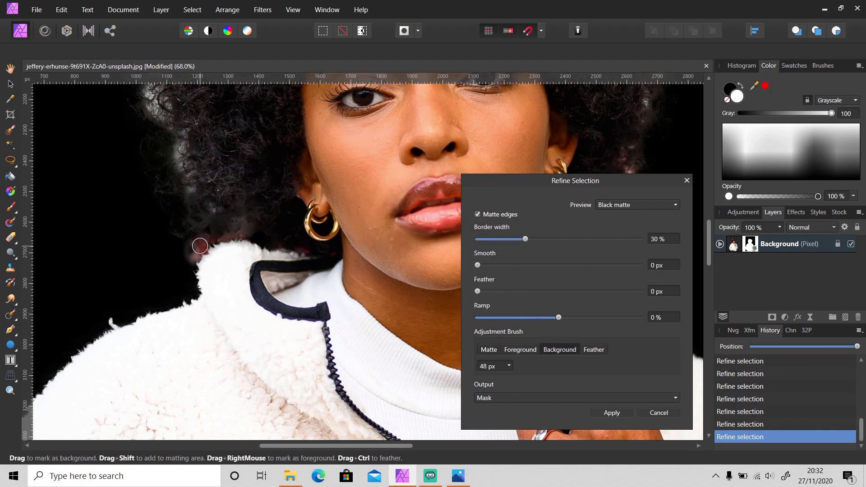
click(229, 233)
click(303, 247)
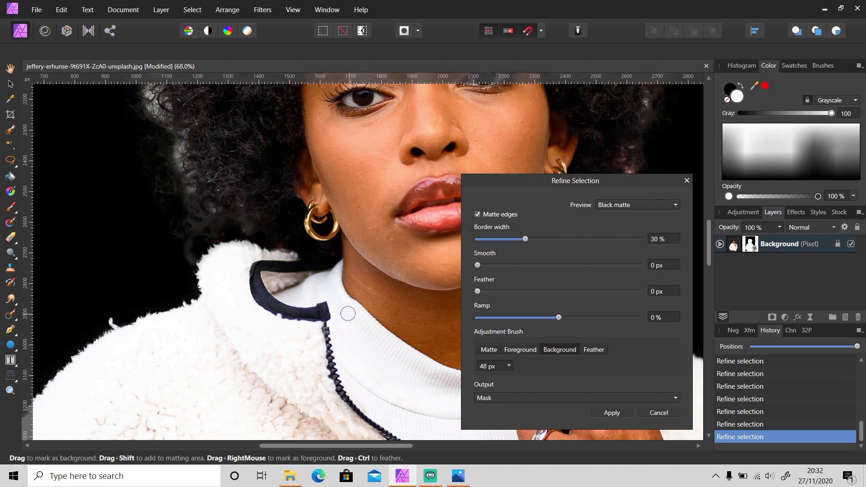
Step: Clear the glowing halo along the left hair edge to background
scroll(275, 307, up, 3)
mouse_move(271, 302)
mouse_down()
mouse_move(216, 297)
mouse_move(185, 272)
mouse_move(174, 208)
mouse_move(195, 231)
mouse_move(143, 170)
mouse_move(165, 167)
mouse_move(172, 179)
mouse_move(155, 142)
mouse_move(171, 106)
mouse_move(130, 92)
mouse_up()
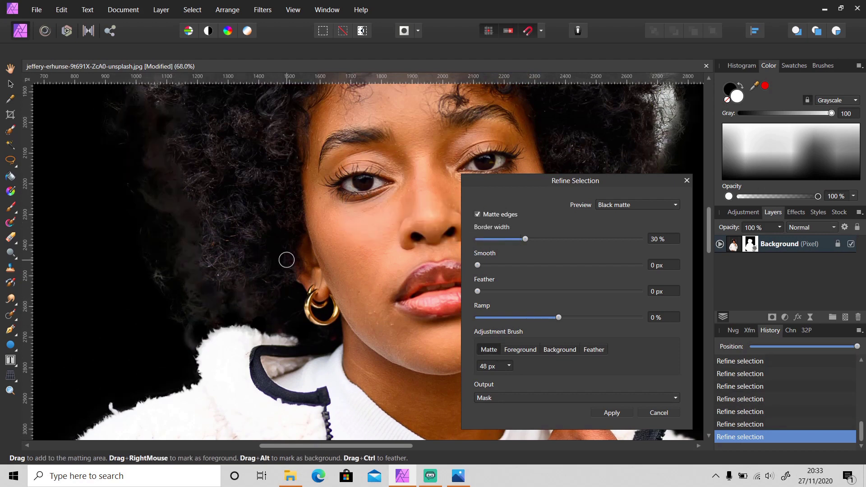
scroll(279, 270, up, 3)
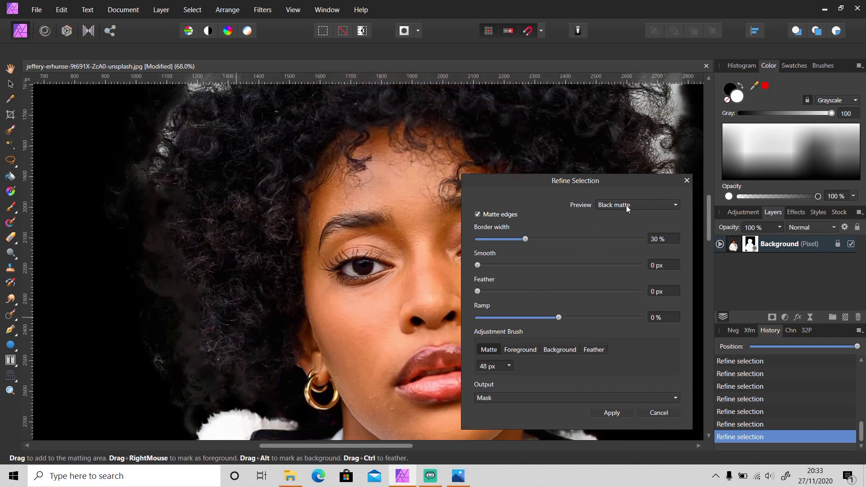
click(626, 206)
Step: Switch to the red Overlay preview and paint matting strokes through the stray left curls and top curls
click(627, 216)
scroll(203, 270, up, 2)
mouse_move(161, 209)
mouse_down()
mouse_move(148, 241)
mouse_move(173, 192)
mouse_move(171, 209)
mouse_move(196, 179)
mouse_move(185, 190)
mouse_move(206, 191)
mouse_up()
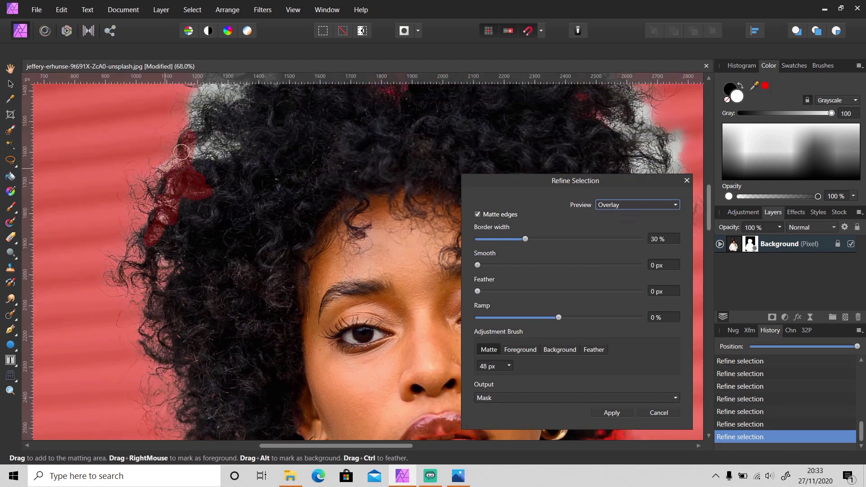
drag(193, 145, 230, 155)
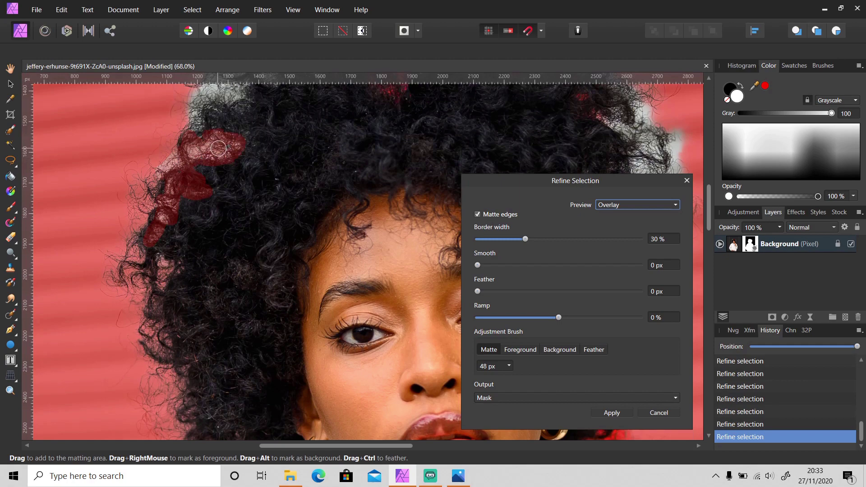
scroll(206, 225, up, 2)
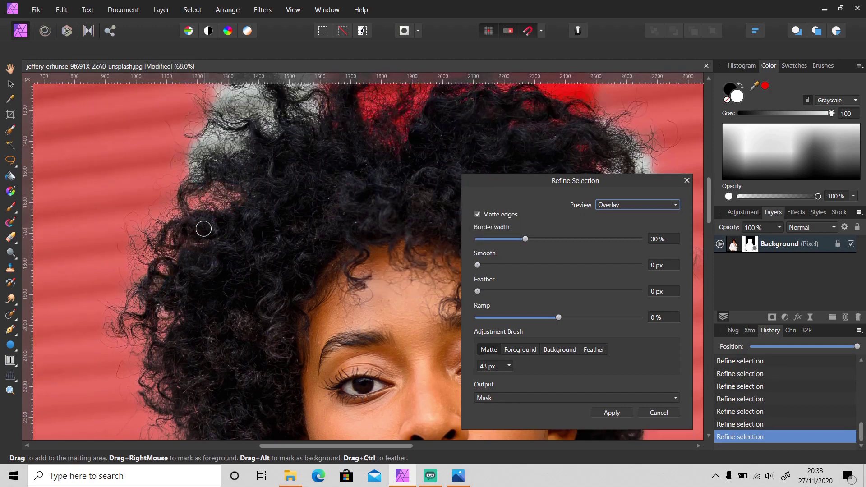
scroll(191, 216, up, 1)
mouse_move(198, 241)
mouse_down()
mouse_move(198, 202)
mouse_move(196, 240)
mouse_move(193, 212)
mouse_move(189, 226)
mouse_move(206, 193)
mouse_move(201, 212)
mouse_move(225, 228)
mouse_move(244, 214)
mouse_move(213, 193)
mouse_move(223, 206)
mouse_move(238, 176)
mouse_move(232, 149)
mouse_move(245, 147)
mouse_move(239, 171)
mouse_move(275, 207)
mouse_move(273, 176)
mouse_move(248, 199)
mouse_move(267, 158)
mouse_move(321, 178)
mouse_move(313, 170)
mouse_move(323, 160)
mouse_move(297, 173)
mouse_move(308, 169)
mouse_move(268, 128)
mouse_up()
drag(220, 142, 242, 130)
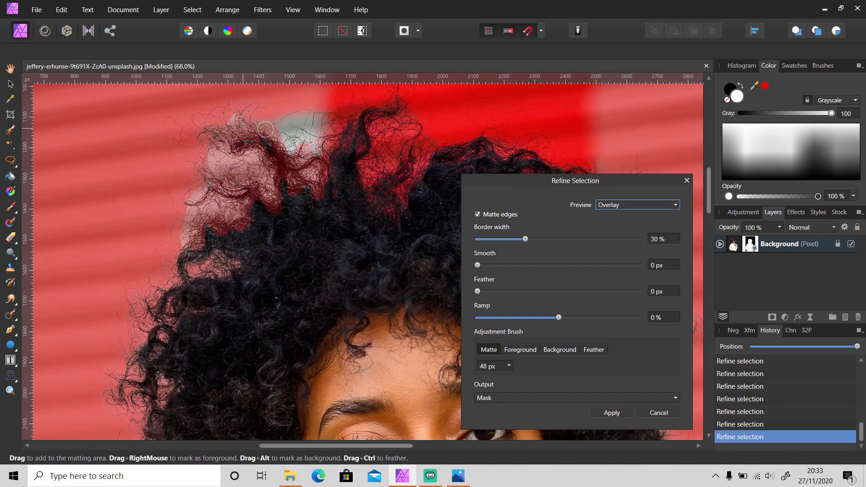
drag(324, 155, 325, 147)
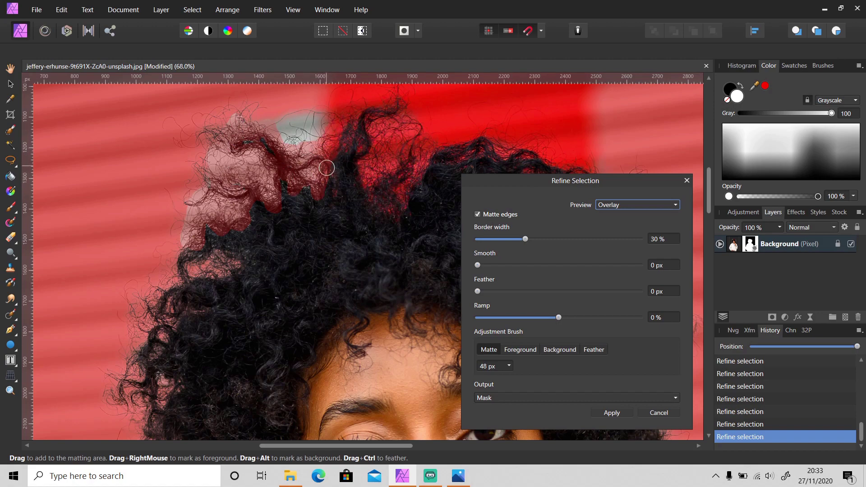
scroll(362, 245, up, 3)
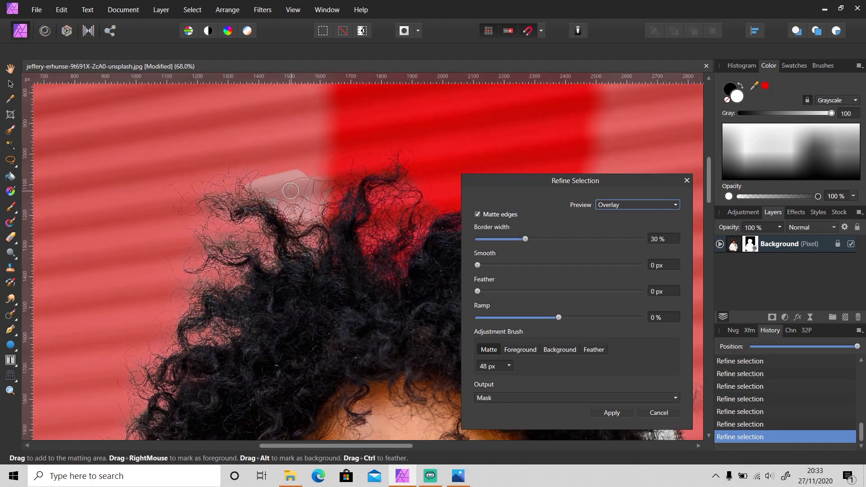
Step: Return to the Black matte preview and paint the top of the hair into matting with a larger brush
click(631, 204)
click(631, 225)
scroll(309, 227, right, 3)
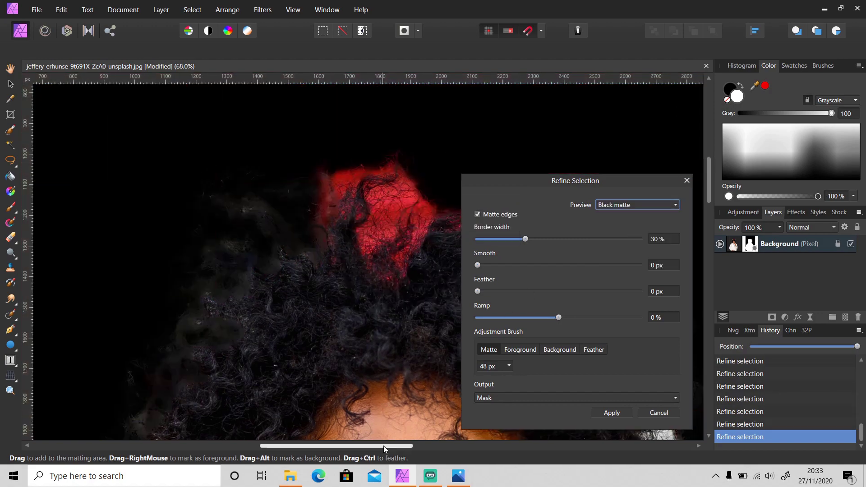
key(bracketright)
key(bracketright)
mouse_move(309, 226)
mouse_down()
mouse_move(278, 248)
mouse_move(268, 207)
mouse_move(311, 170)
mouse_move(362, 198)
mouse_move(342, 266)
mouse_move(304, 230)
mouse_move(301, 188)
mouse_move(297, 222)
mouse_move(330, 174)
mouse_move(340, 204)
mouse_move(339, 188)
mouse_move(310, 181)
mouse_move(328, 215)
mouse_move(332, 203)
mouse_move(322, 208)
mouse_move(325, 239)
mouse_move(320, 221)
mouse_move(344, 244)
mouse_move(343, 298)
mouse_up()
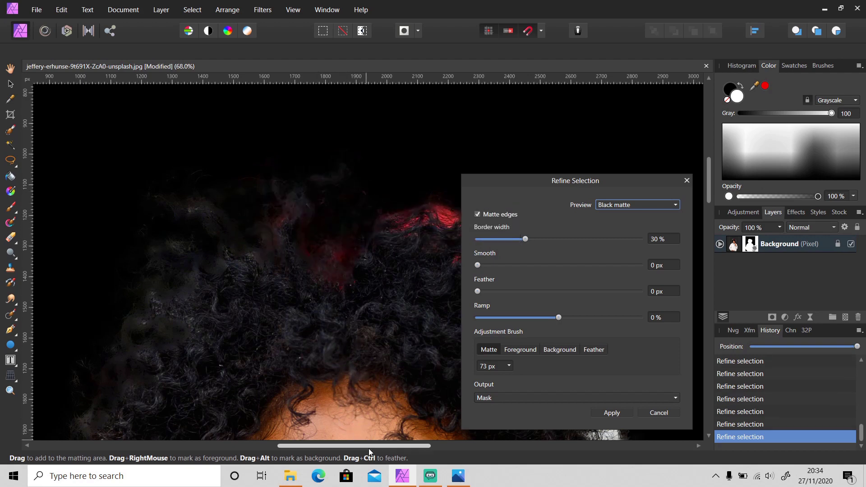
drag(369, 448, 399, 445)
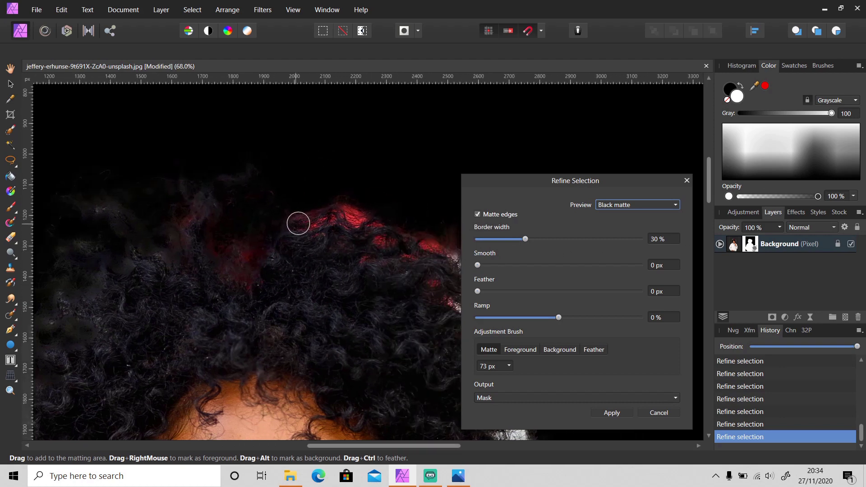
drag(324, 216, 391, 253)
drag(373, 445, 394, 445)
mouse_move(386, 230)
mouse_down()
mouse_move(384, 293)
mouse_move(412, 269)
mouse_move(434, 270)
mouse_move(410, 301)
mouse_move(417, 320)
mouse_up()
Step: Mark the red wall showing between curls on the left hair edge as background
click(559, 350)
click(182, 256)
mouse_move(154, 250)
mouse_down()
mouse_move(184, 280)
mouse_move(192, 231)
mouse_up()
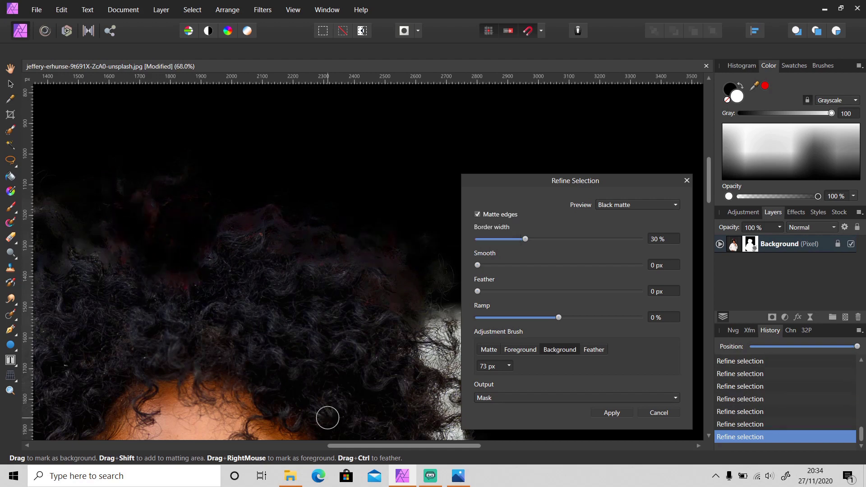
click(147, 207)
click(183, 283)
Step: Switch to the red Overlay preview and paint the tall curl above the head into matting
click(631, 205)
click(626, 213)
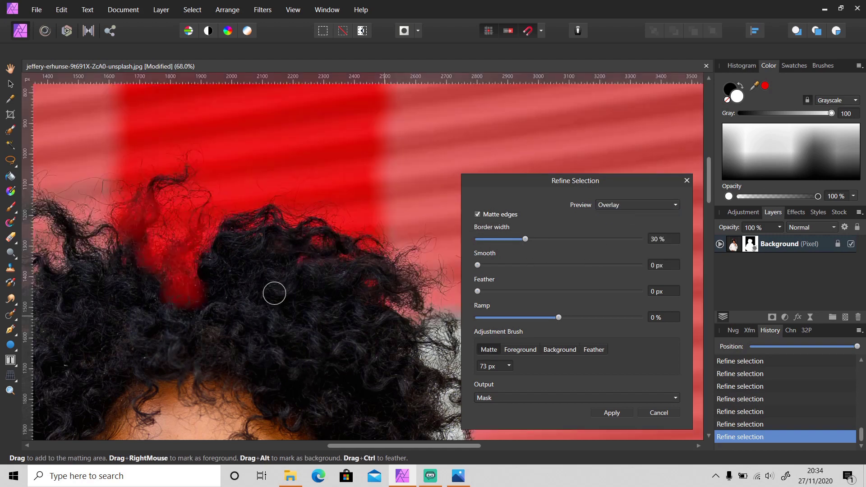
click(221, 282)
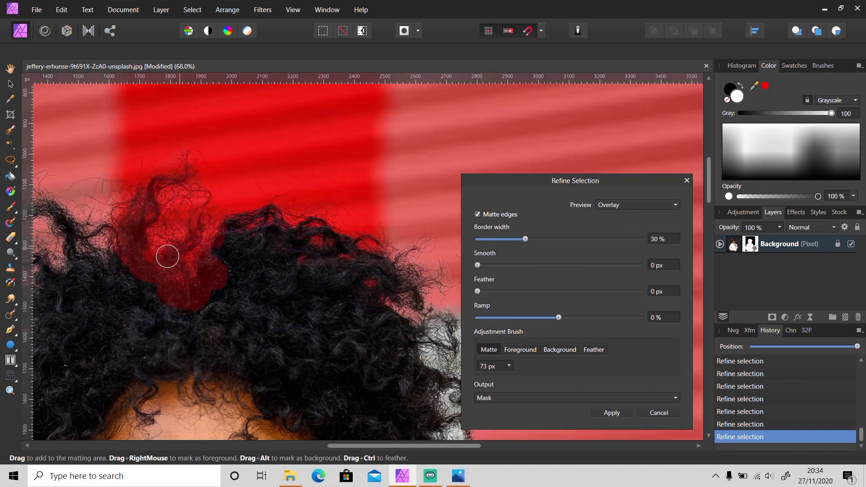
mouse_move(152, 256)
mouse_down()
mouse_move(172, 269)
mouse_move(200, 258)
mouse_move(193, 287)
mouse_up()
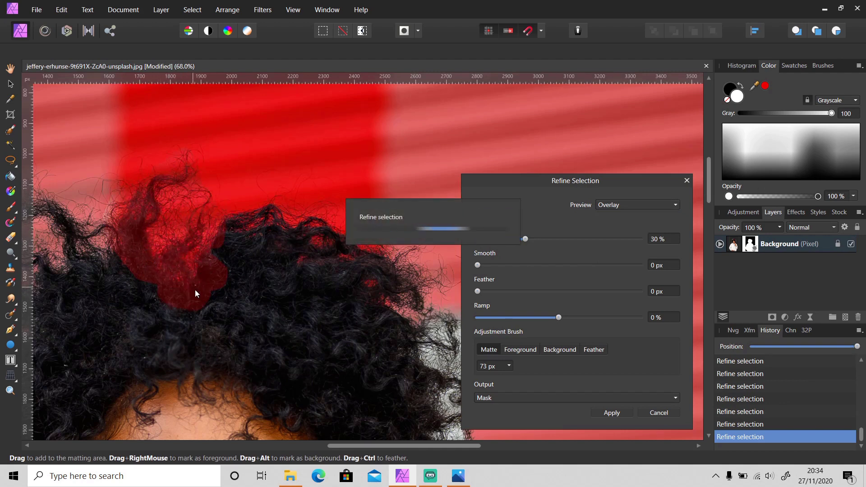
Step: Check the top hair against Black, White and Overlay previews, brushing the matte and adjusting brush width in between
click(620, 204)
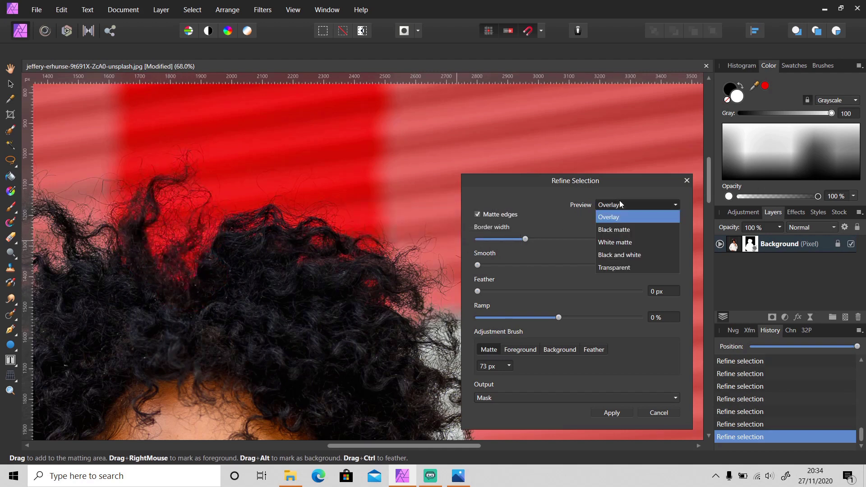
click(621, 229)
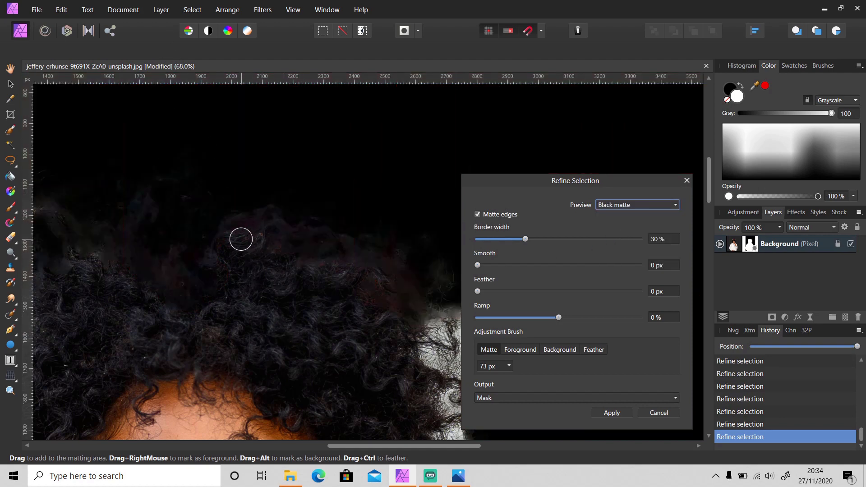
mouse_move(363, 262)
mouse_down()
mouse_move(396, 263)
mouse_move(396, 301)
mouse_move(362, 289)
mouse_up()
click(618, 205)
click(617, 242)
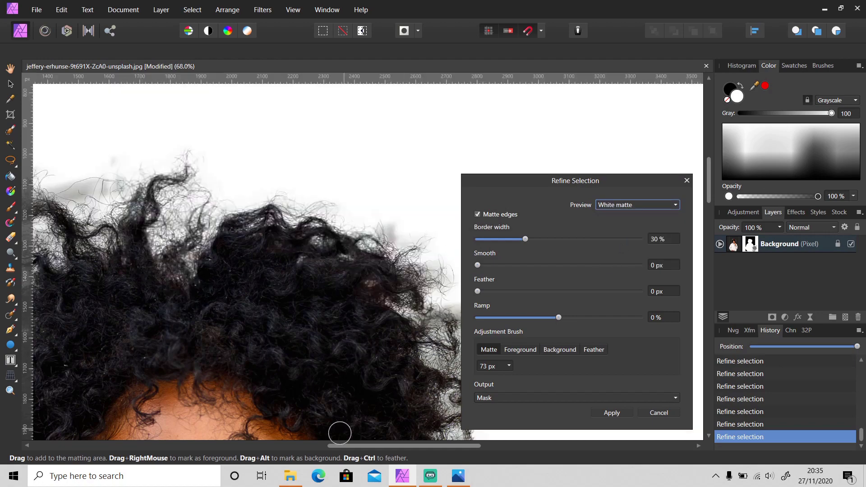
drag(338, 445, 369, 445)
click(626, 206)
click(628, 217)
scroll(360, 257, down, 3)
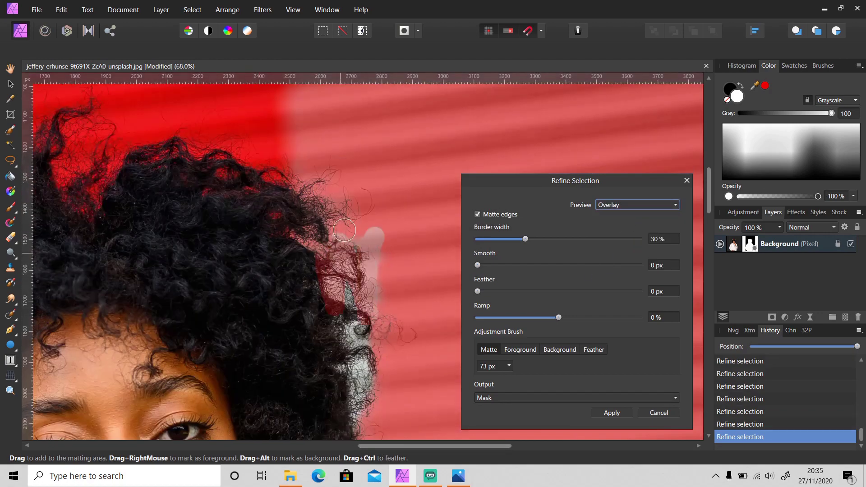
drag(357, 414, 366, 424)
scroll(366, 406, down, 6)
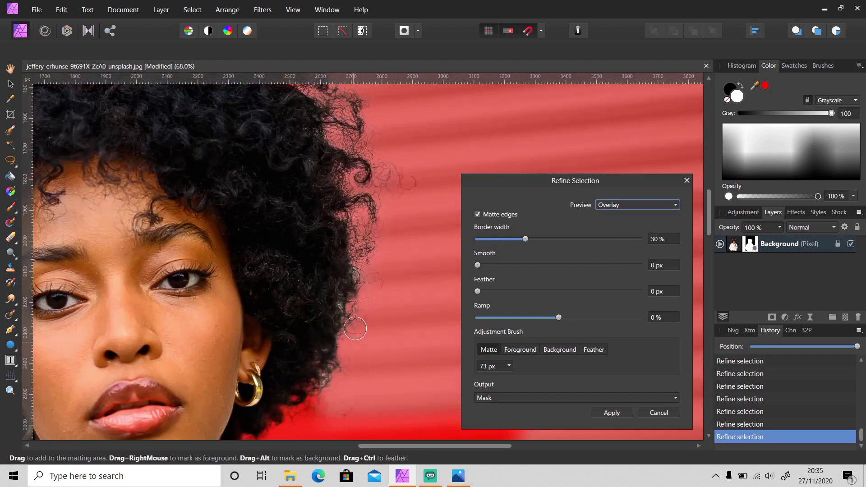
Step: Brush the curls down the right side beside the ear under Black matte, then return to Overlay
click(636, 205)
click(640, 228)
mouse_move(337, 220)
mouse_down()
mouse_move(342, 262)
mouse_move(361, 281)
mouse_move(319, 372)
mouse_move(317, 415)
mouse_up()
scroll(344, 392, down, 5)
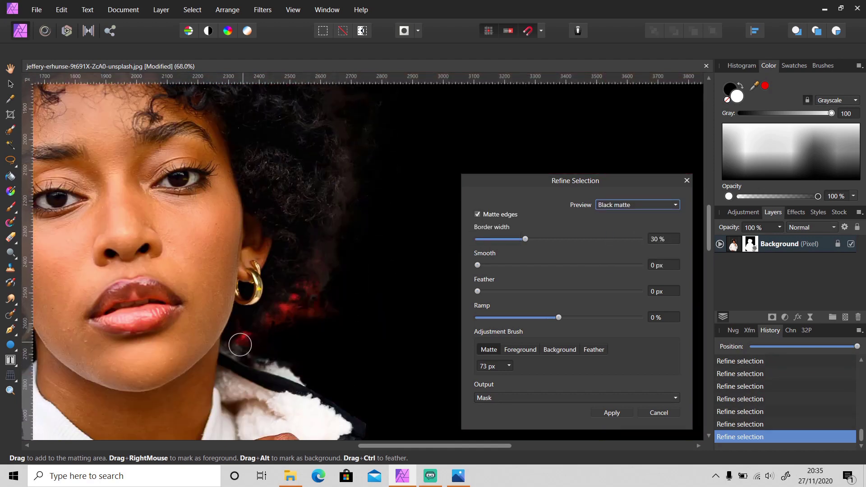
mouse_move(237, 344)
mouse_down()
mouse_move(315, 297)
mouse_move(337, 318)
mouse_up()
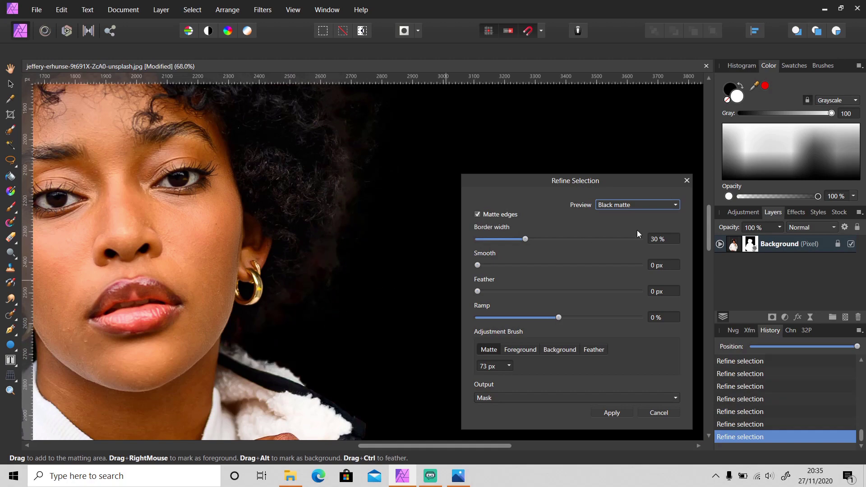
click(659, 206)
click(639, 216)
scroll(315, 285, down, 6)
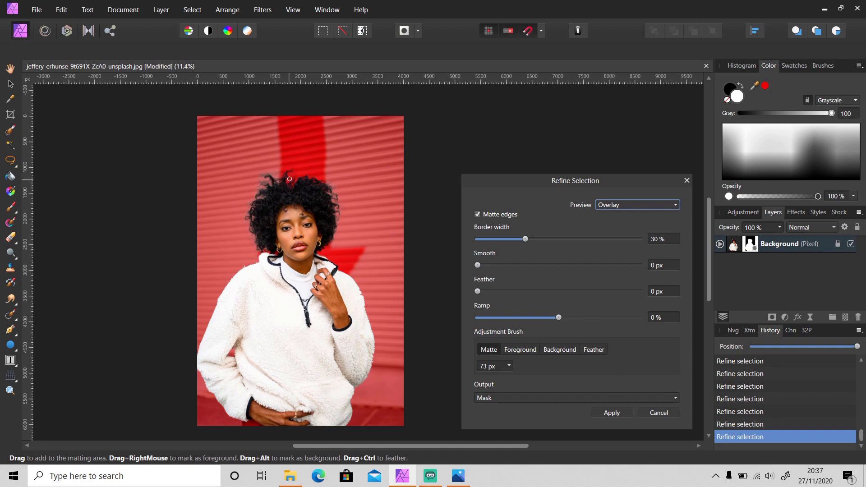
Step: Apply the Refine Selection with Mask output, leaving the cut-out woman on transparency
click(614, 412)
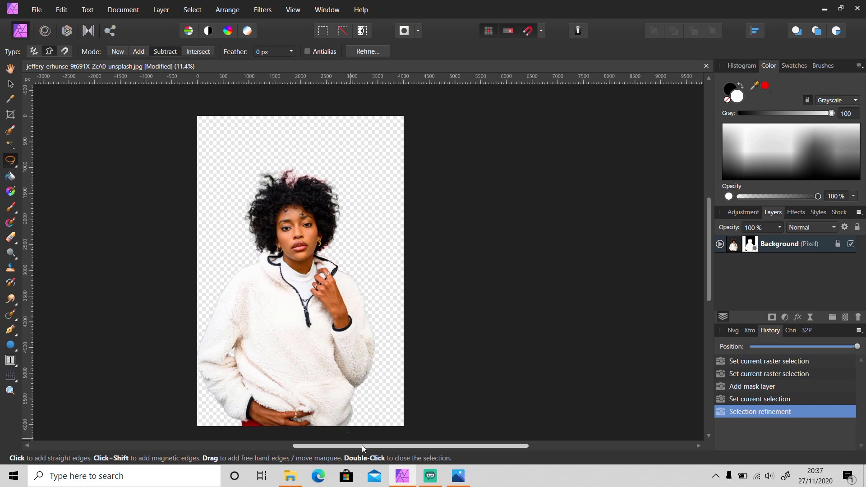
drag(362, 444, 310, 440)
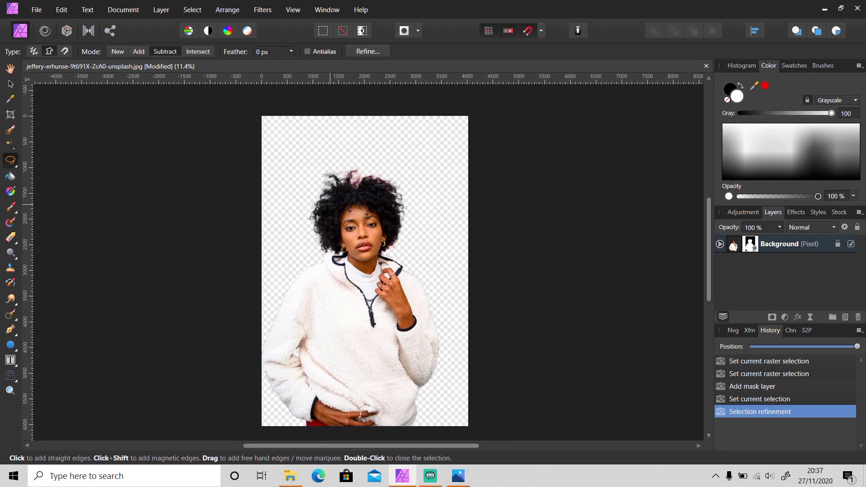
Step: Zoom in on the cut-out curls to inspect the reddish fringing, then open the Select menu
scroll(353, 176, up, 5)
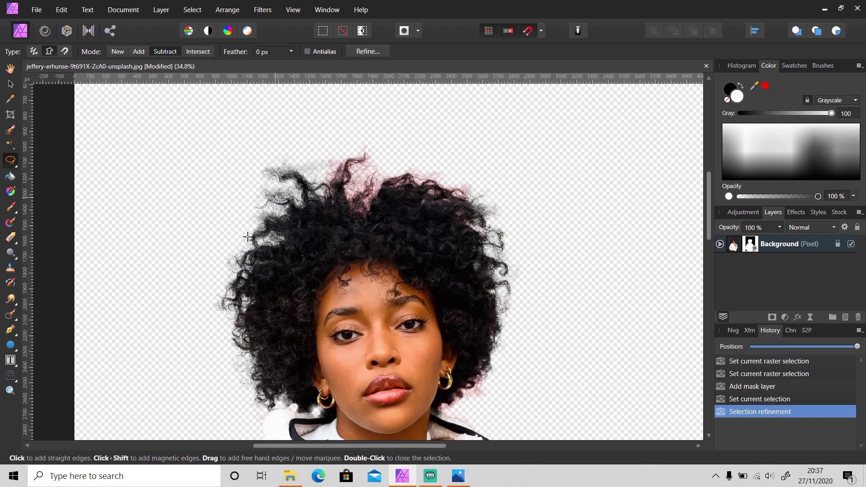
scroll(244, 243, up, 4)
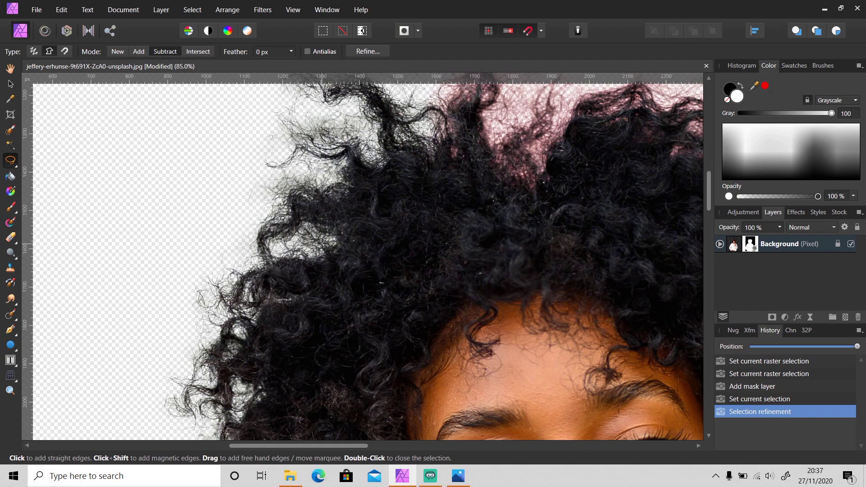
scroll(322, 244, down, 2)
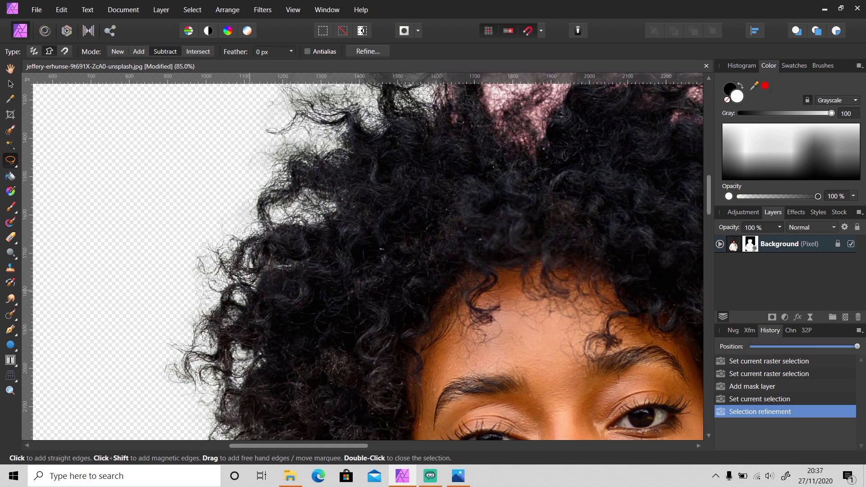
scroll(251, 291, down, 6)
scroll(411, 233, up, 8)
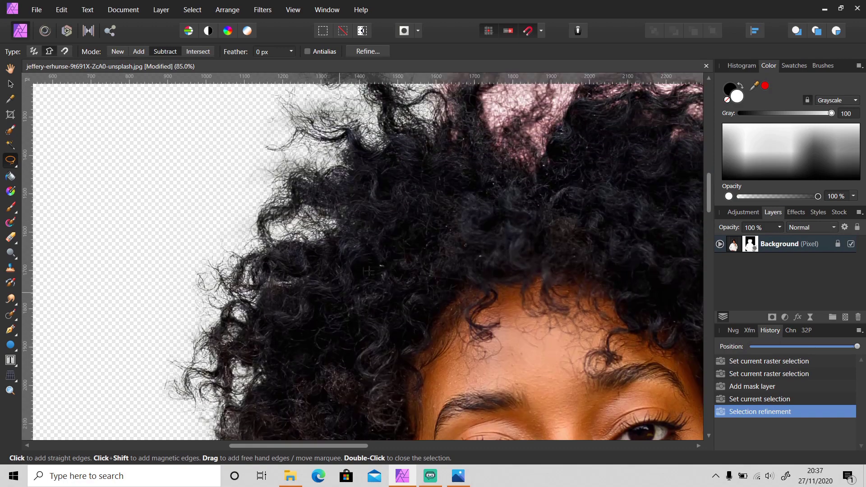
scroll(412, 233, up, 4)
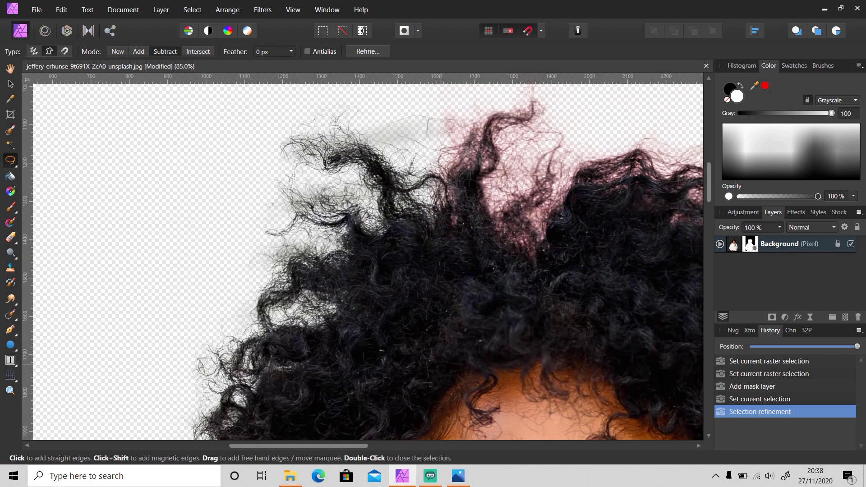
drag(359, 445, 409, 445)
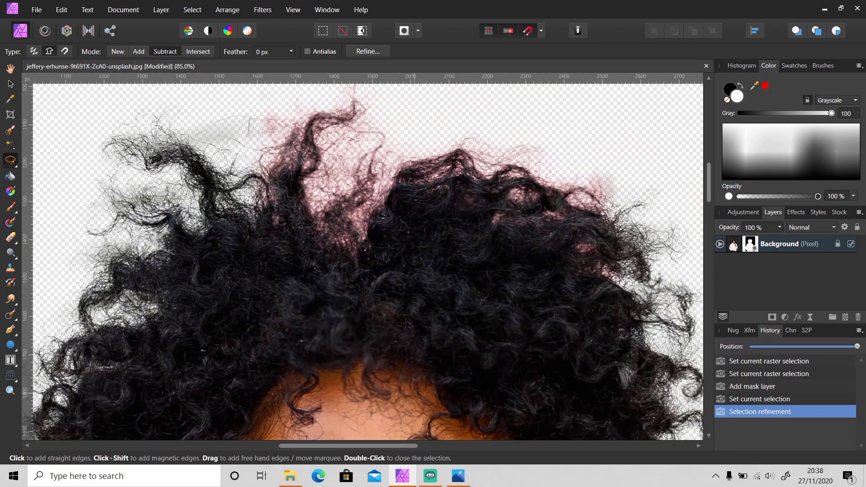
click(192, 9)
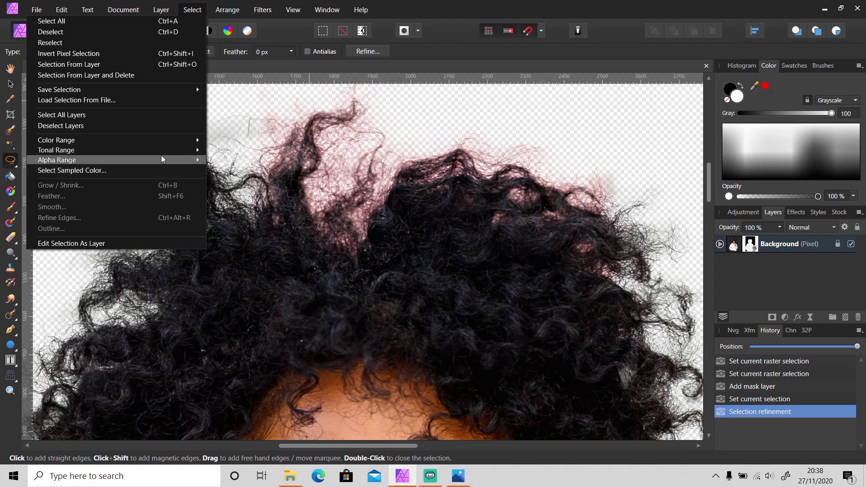
Step: Dismiss the Select menu unused and zoom out to show the full cut-out portrait on transparency
click(442, 13)
scroll(451, 272, down, 2)
scroll(450, 272, down, 5)
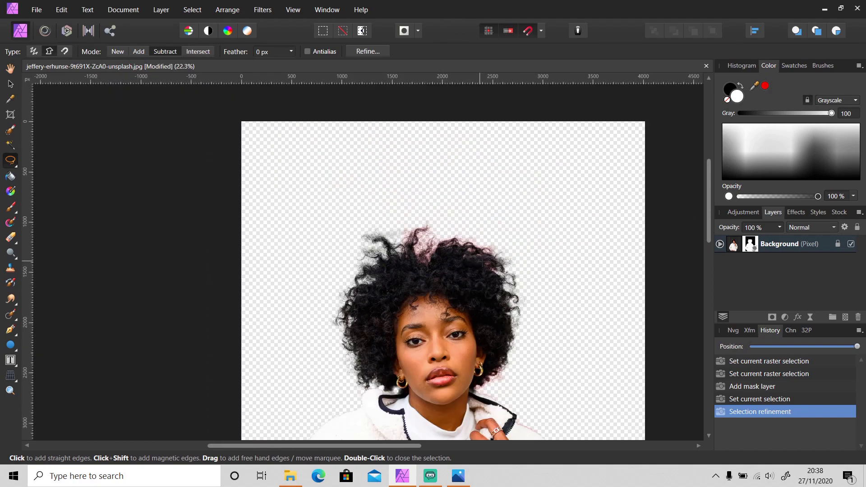
scroll(488, 261, down, 2)
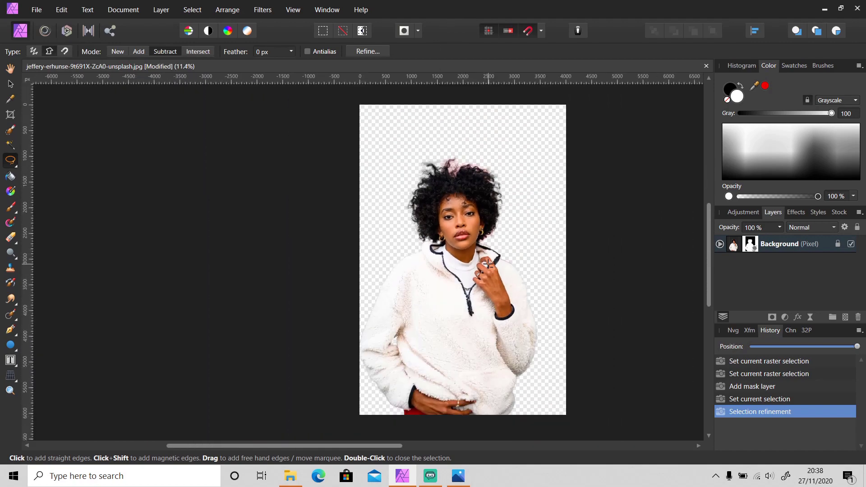